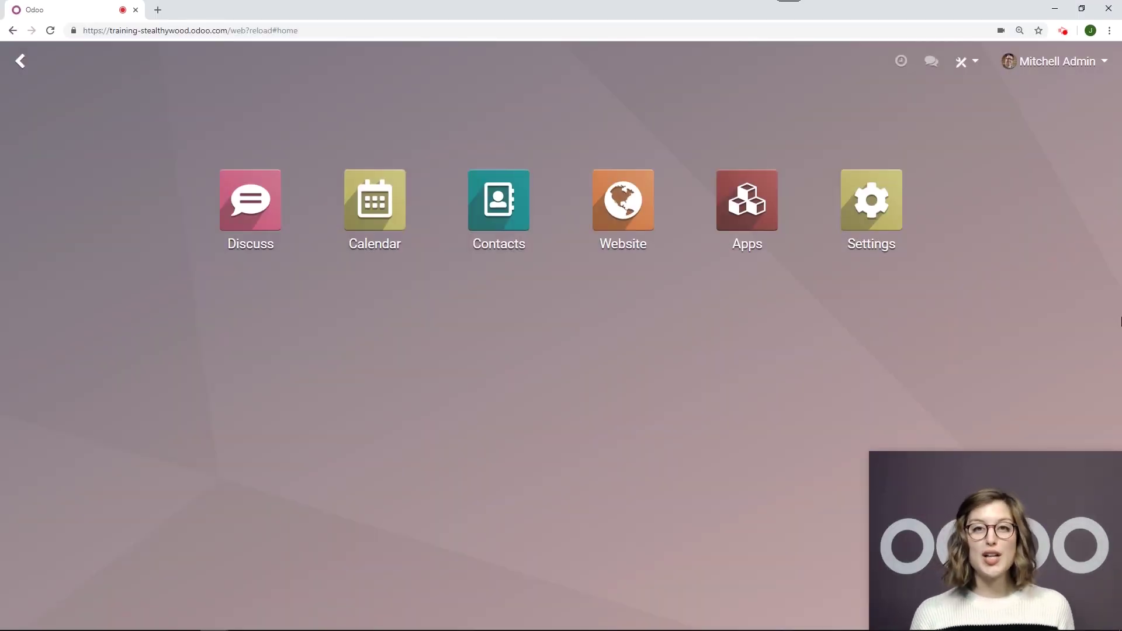
# Step: Go from the Website app to the live homepage and launch Customize Theme
pyautogui.click(629, 201)
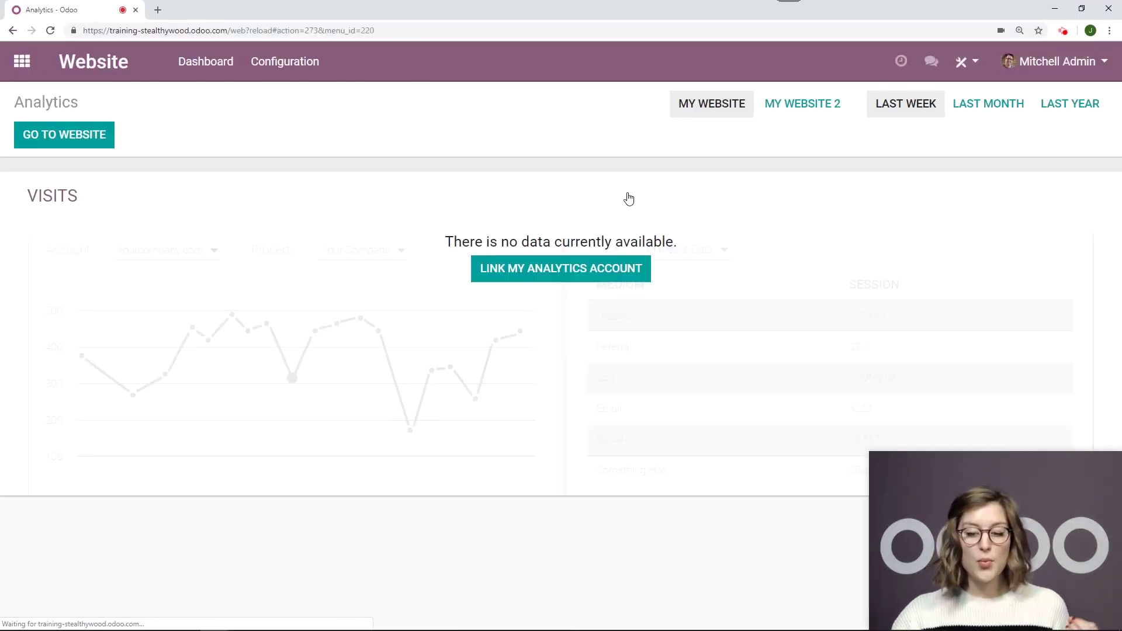
pyautogui.click(87, 144)
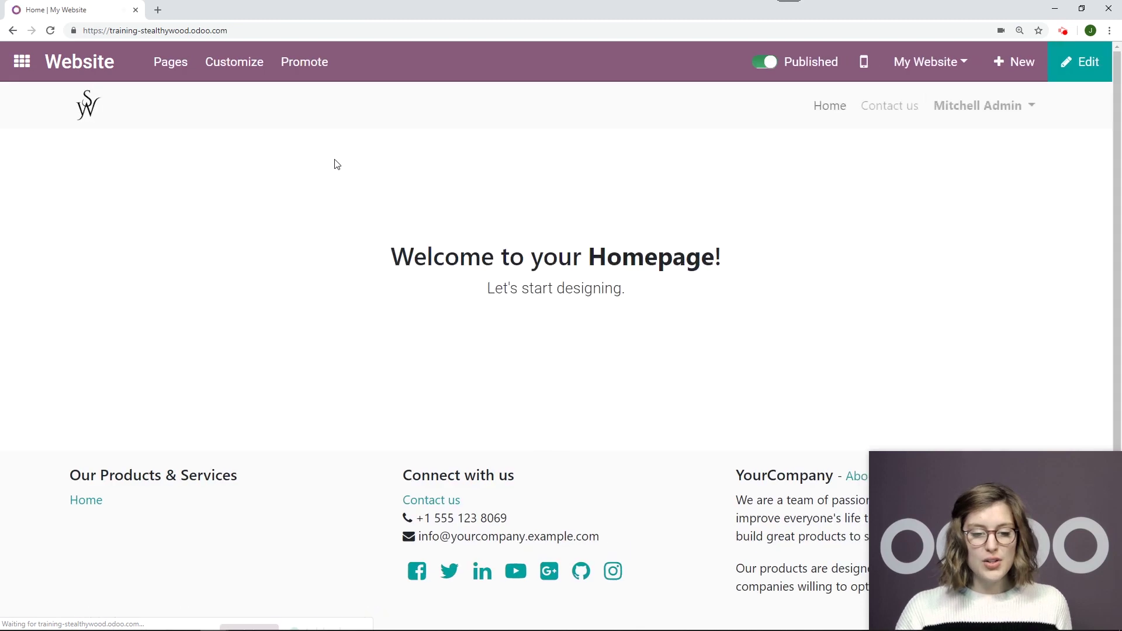
pyautogui.click(241, 73)
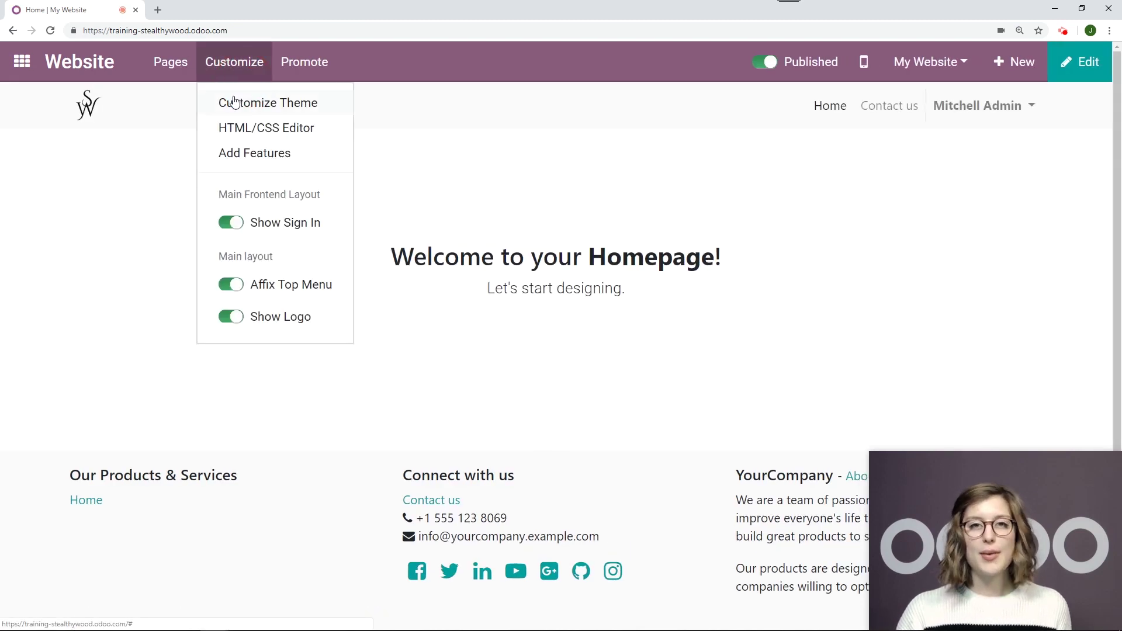
pyautogui.click(235, 103)
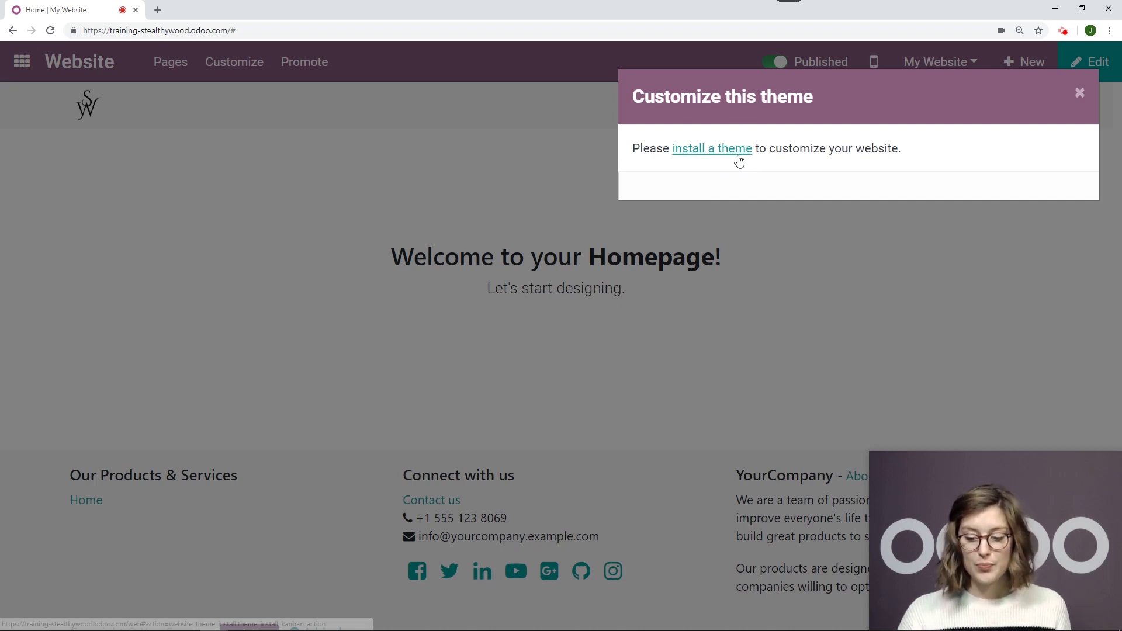
# Step: Browse the installable theme gallery and install the Graphene theme
pyautogui.click(740, 160)
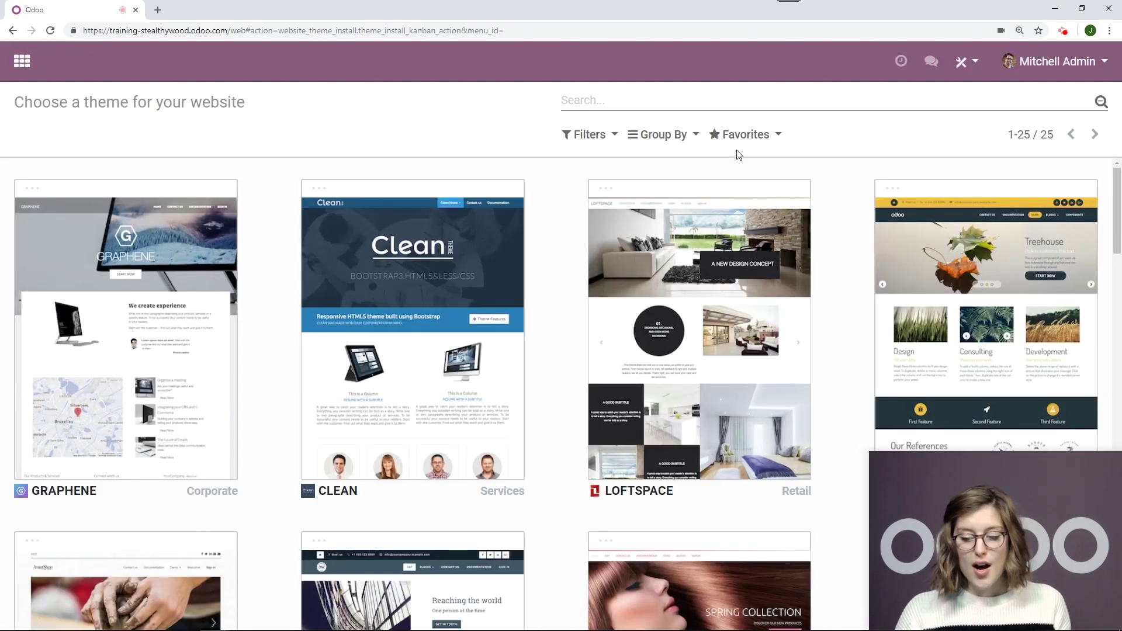
pyautogui.scroll(-4, 555, 234)
pyautogui.scroll(-4, 561, 240)
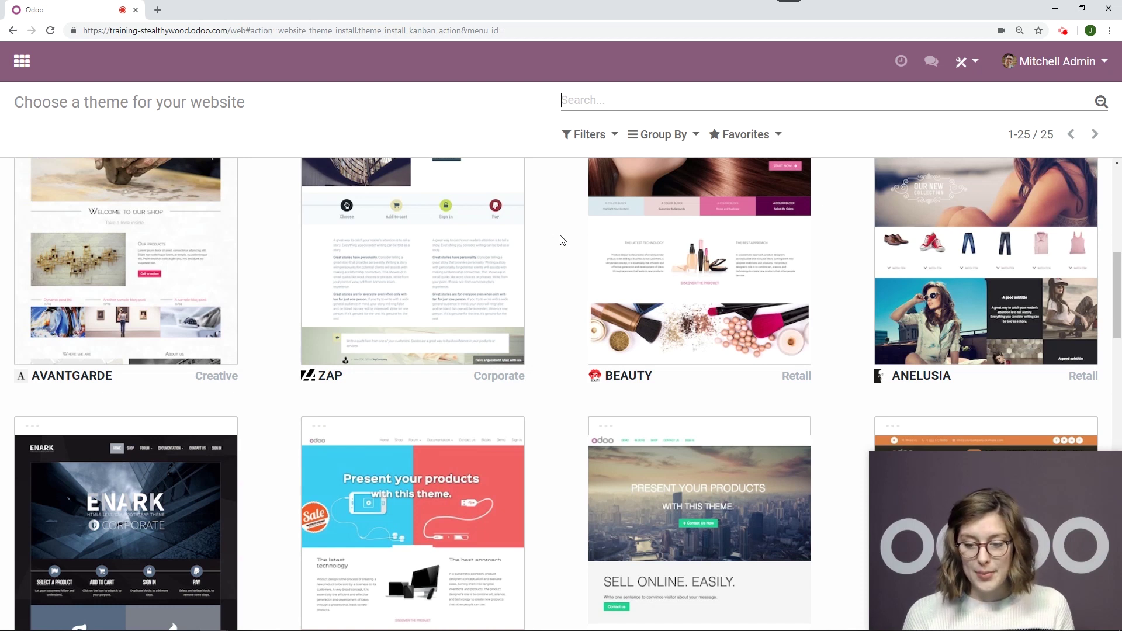
pyautogui.scroll(-5, 560, 245)
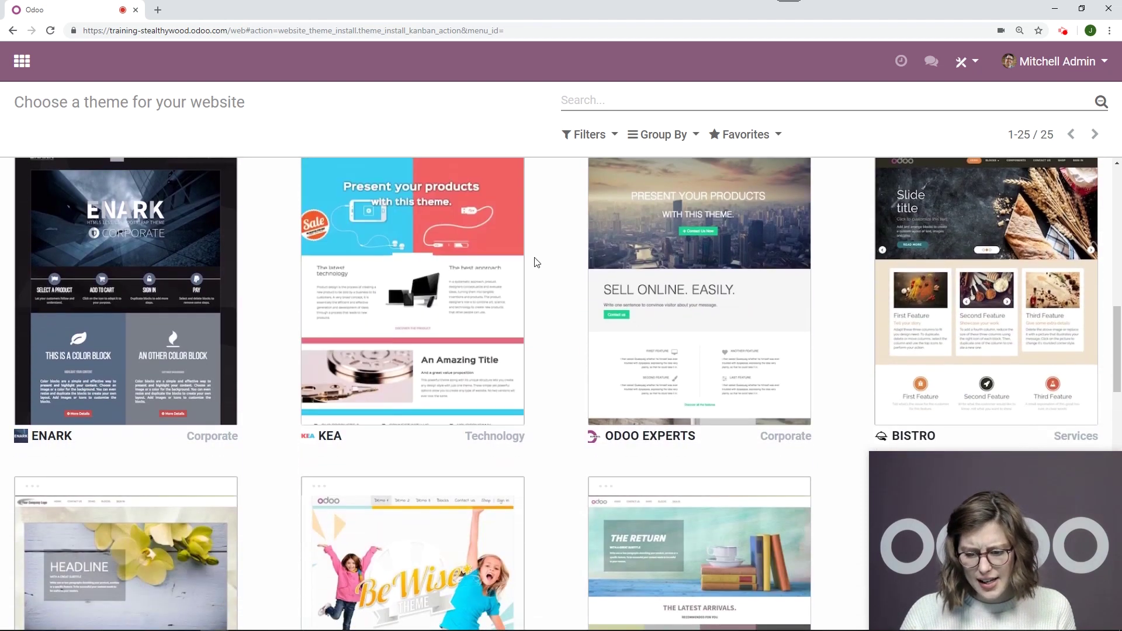
pyautogui.scroll(1, 543, 264)
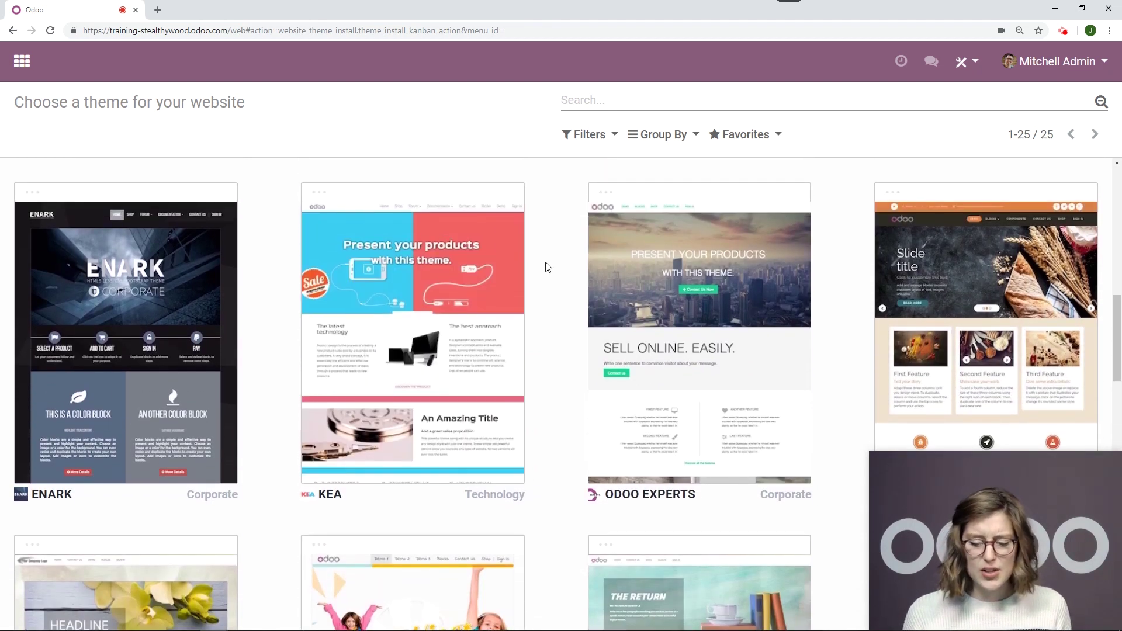
pyautogui.scroll(-5, 570, 321)
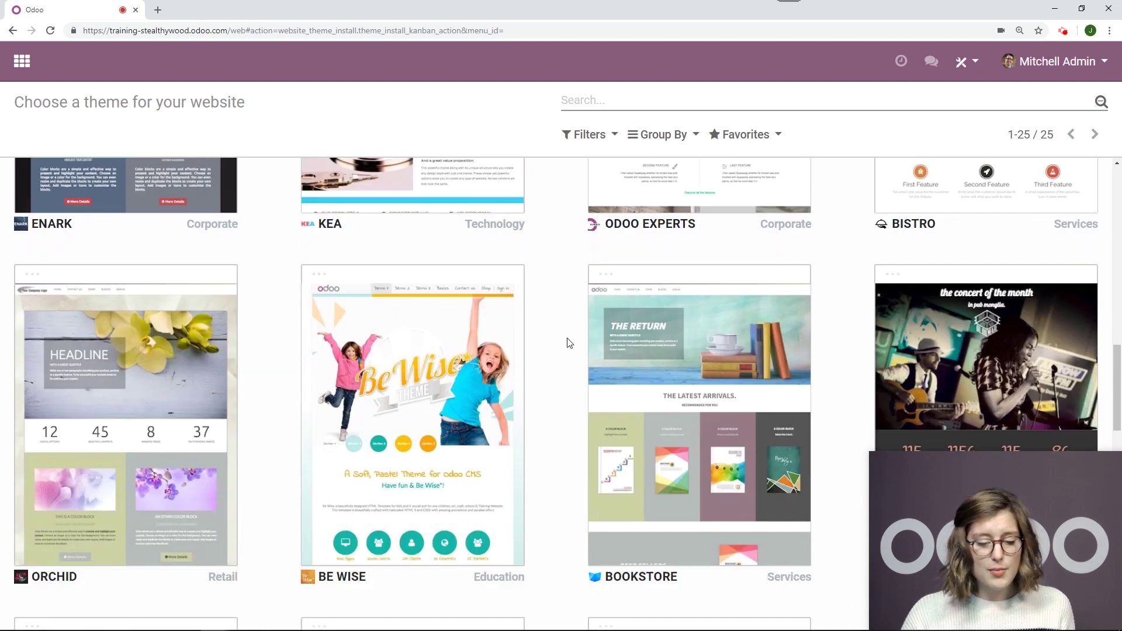
pyautogui.moveTo(337, 248)
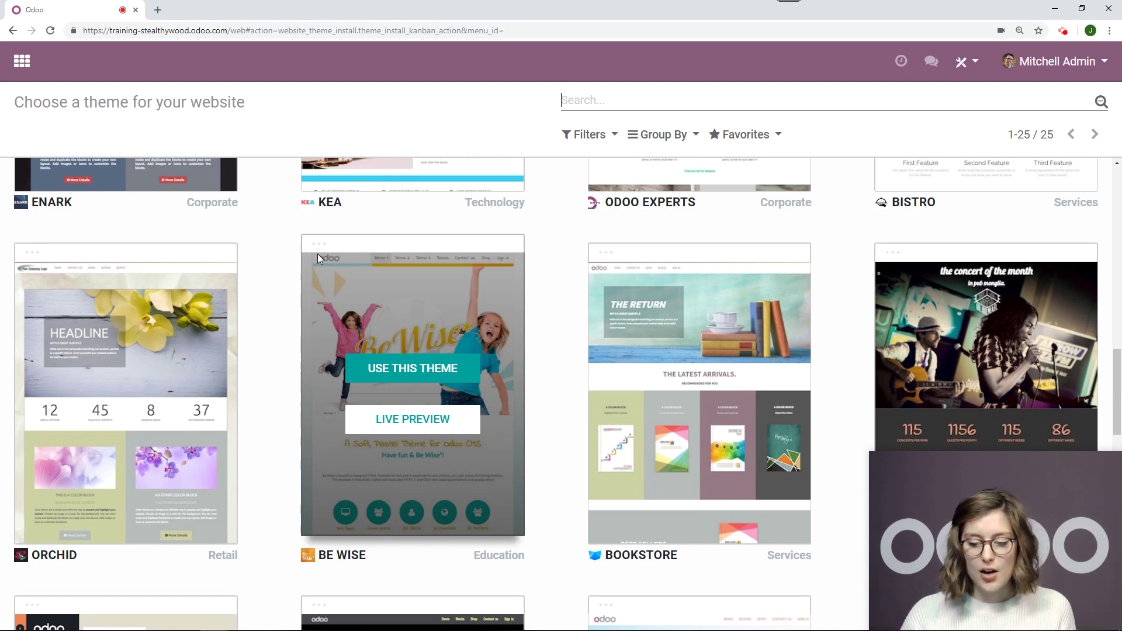
pyautogui.moveTo(700, 394)
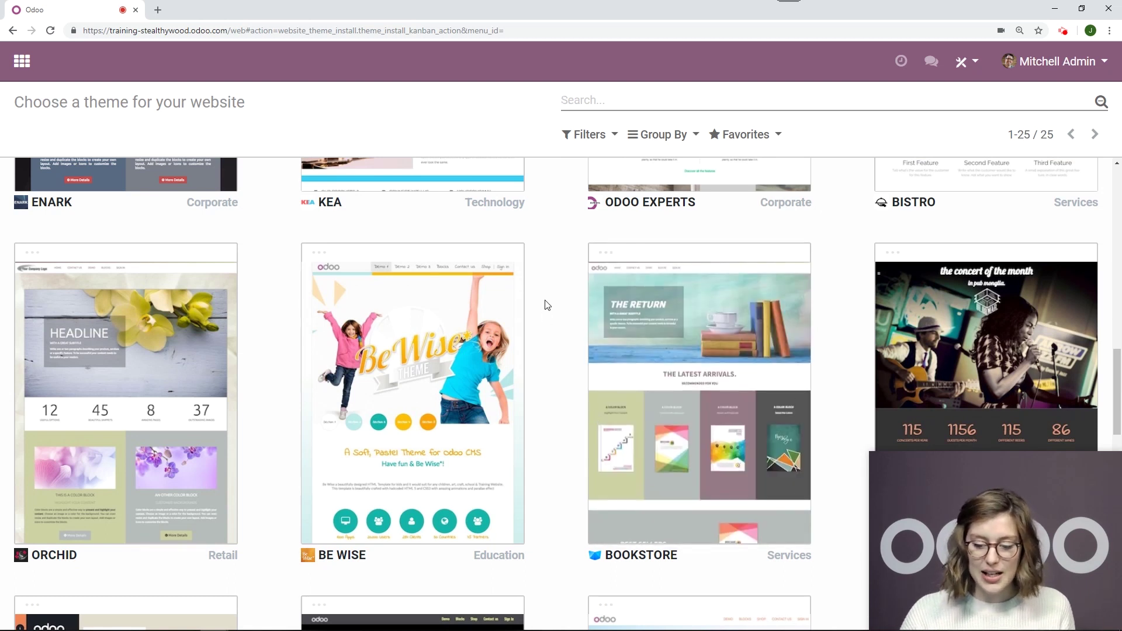
pyautogui.scroll(4, 547, 303)
pyautogui.scroll(10, 546, 304)
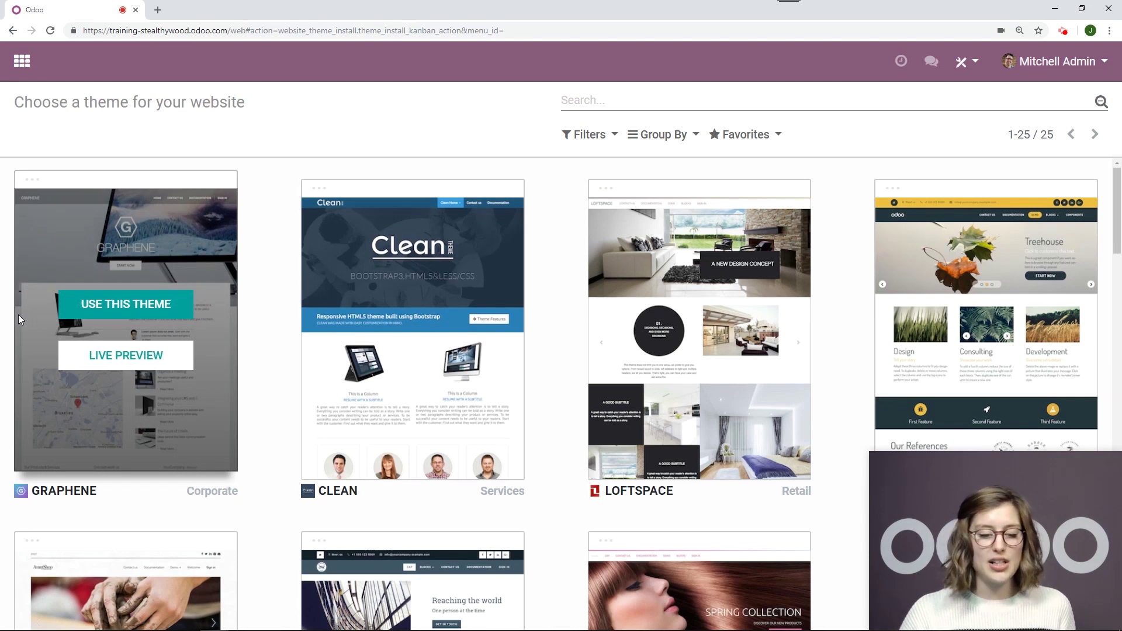
pyautogui.click(108, 311)
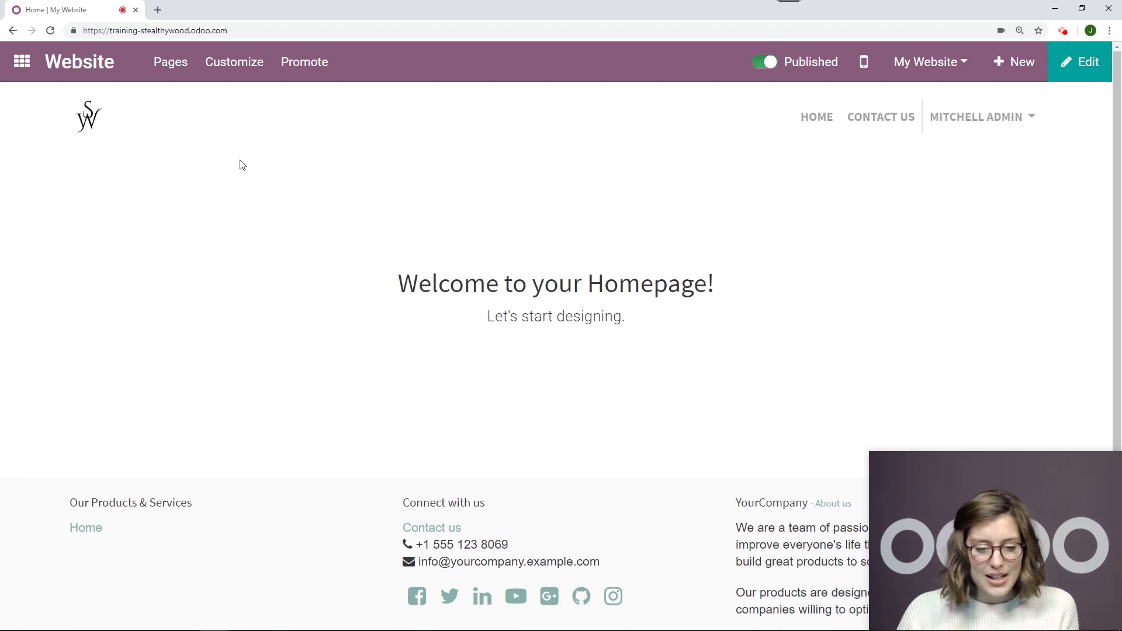
# Step: Set the Graphene theme's Primary colour to light green #74e1cd
pyautogui.click(244, 82)
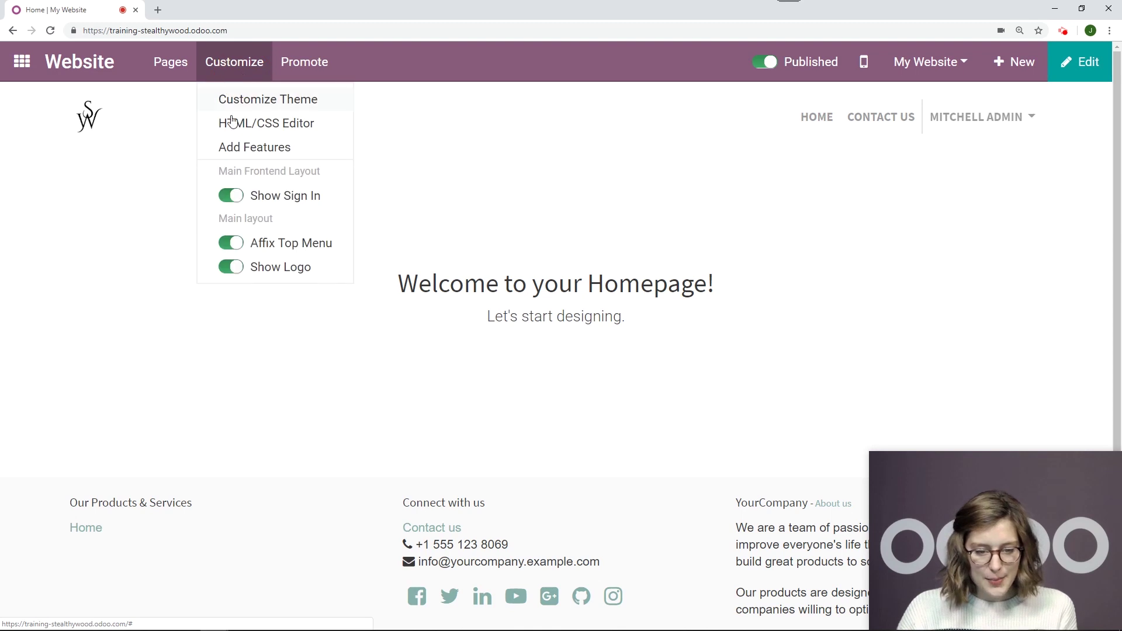
pyautogui.click(242, 98)
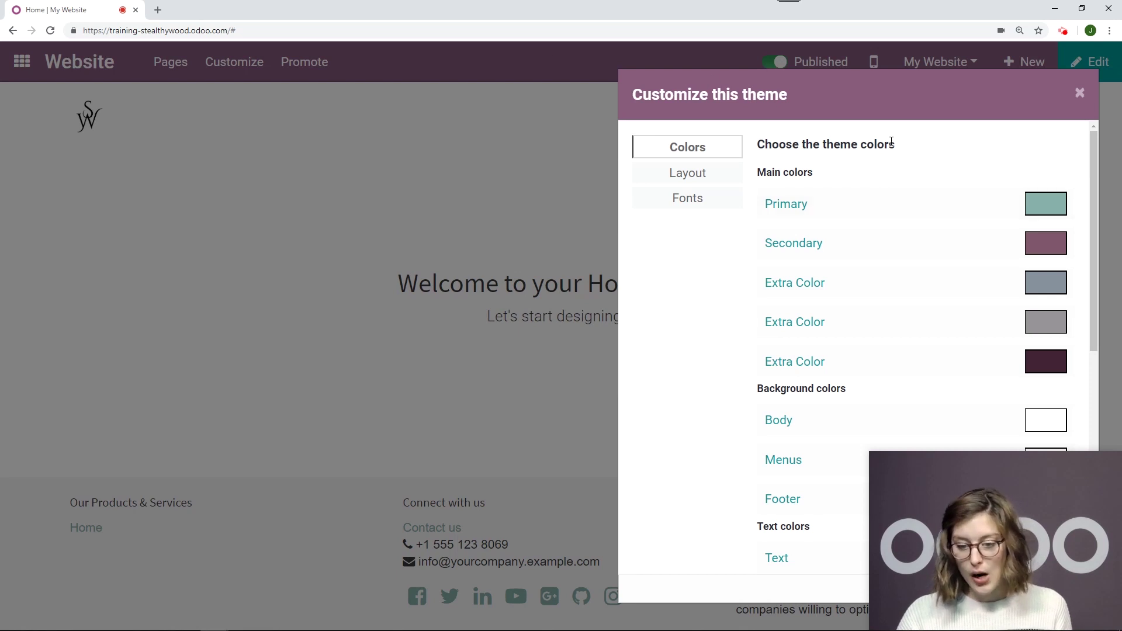
pyautogui.scroll(-1, 891, 142)
pyautogui.scroll(1, 917, 193)
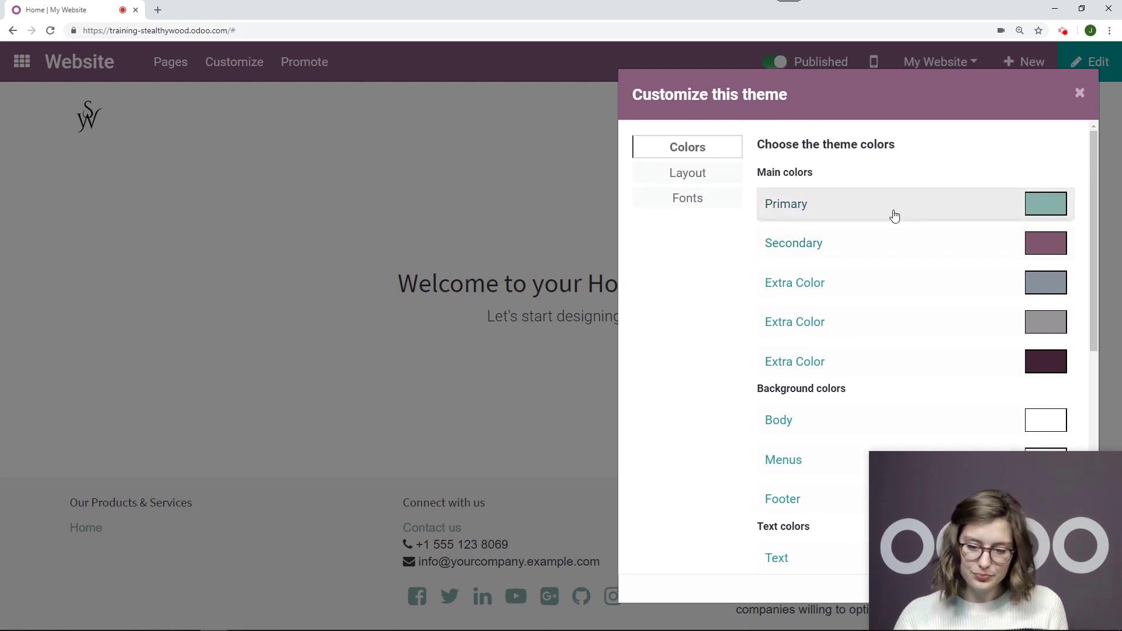
pyautogui.click(894, 216)
pyautogui.click(410, 220)
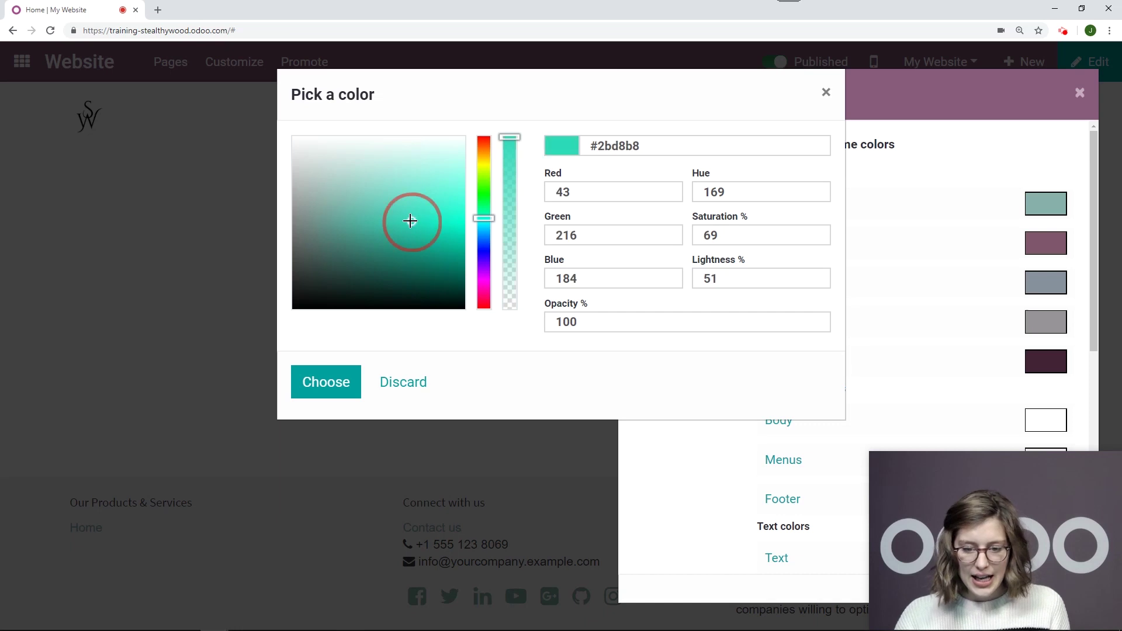
pyautogui.moveTo(411, 221); pyautogui.dragTo(404, 193)
pyautogui.click(328, 387)
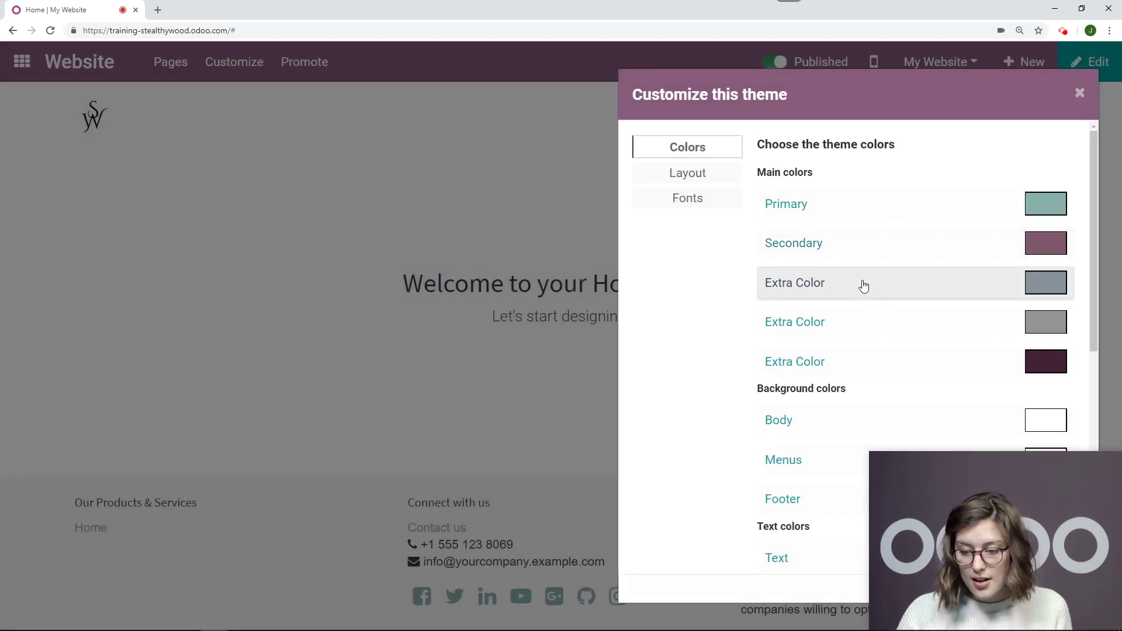
pyautogui.scroll(-2, 838, 275)
pyautogui.scroll(3, 719, 338)
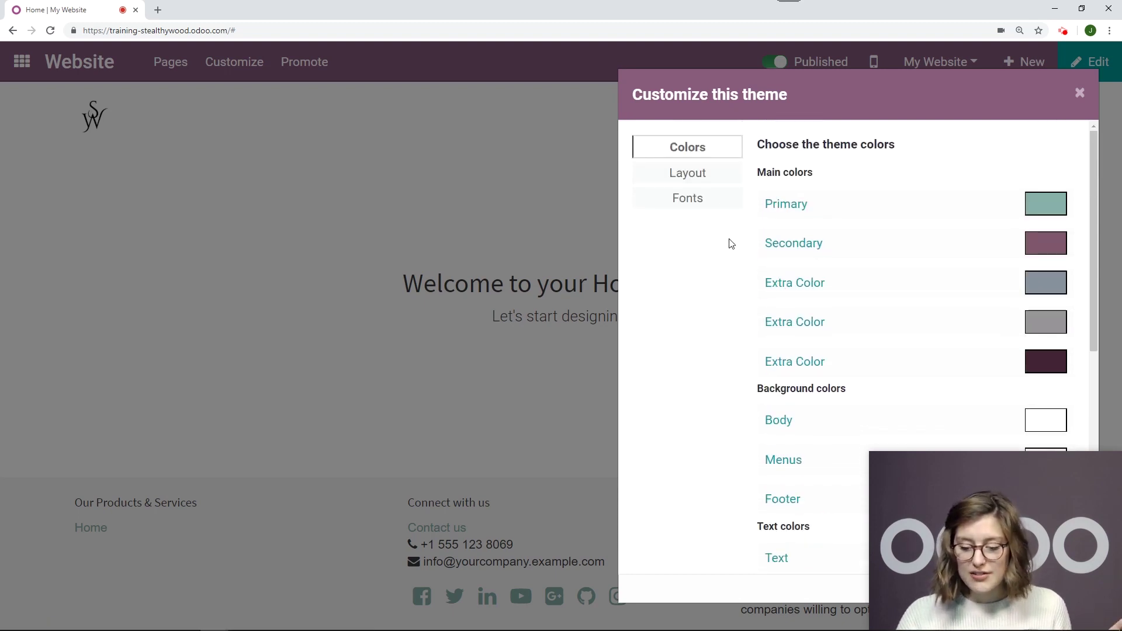
# Step: Set the Title, Body, Button and Navbar fonts to Cinzel, then close the theme panel
pyautogui.click(707, 178)
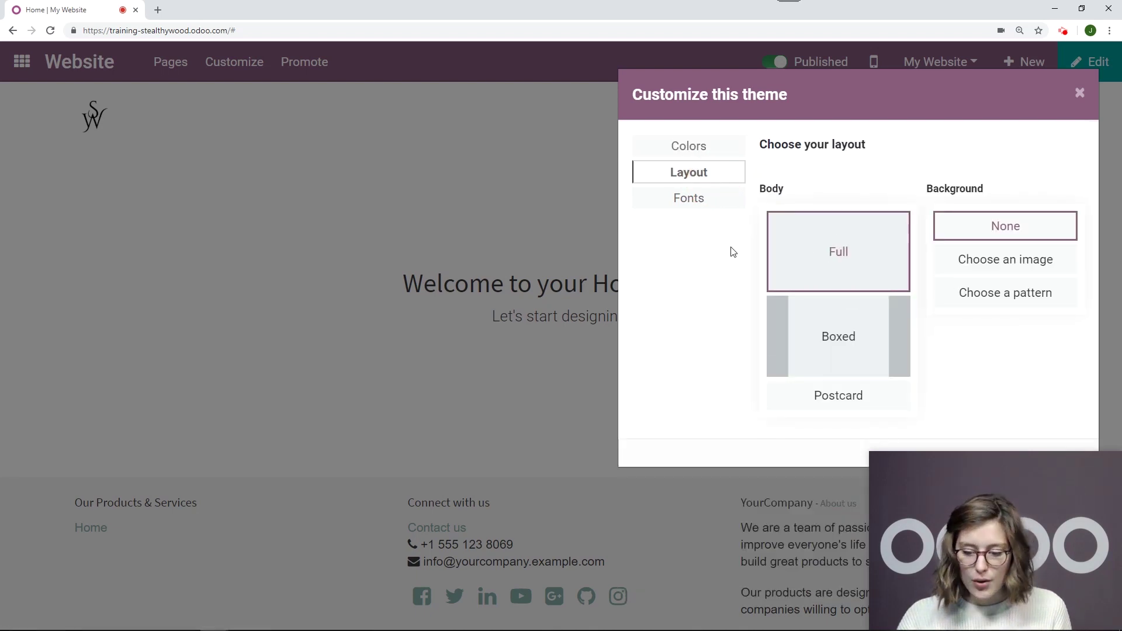
pyautogui.click(708, 208)
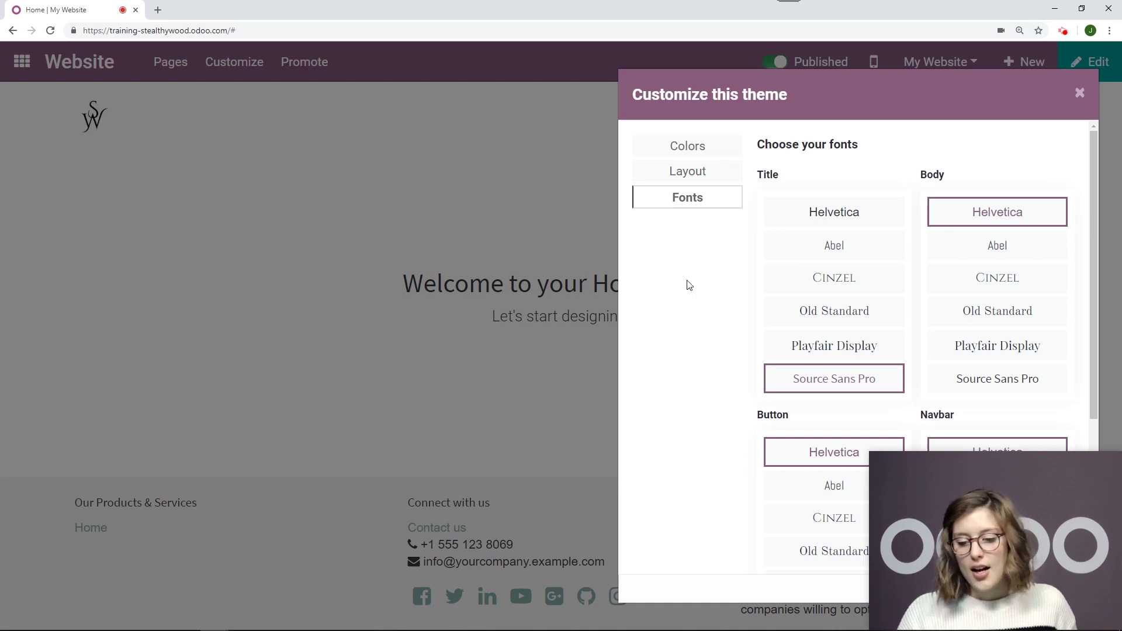
pyautogui.click(833, 285)
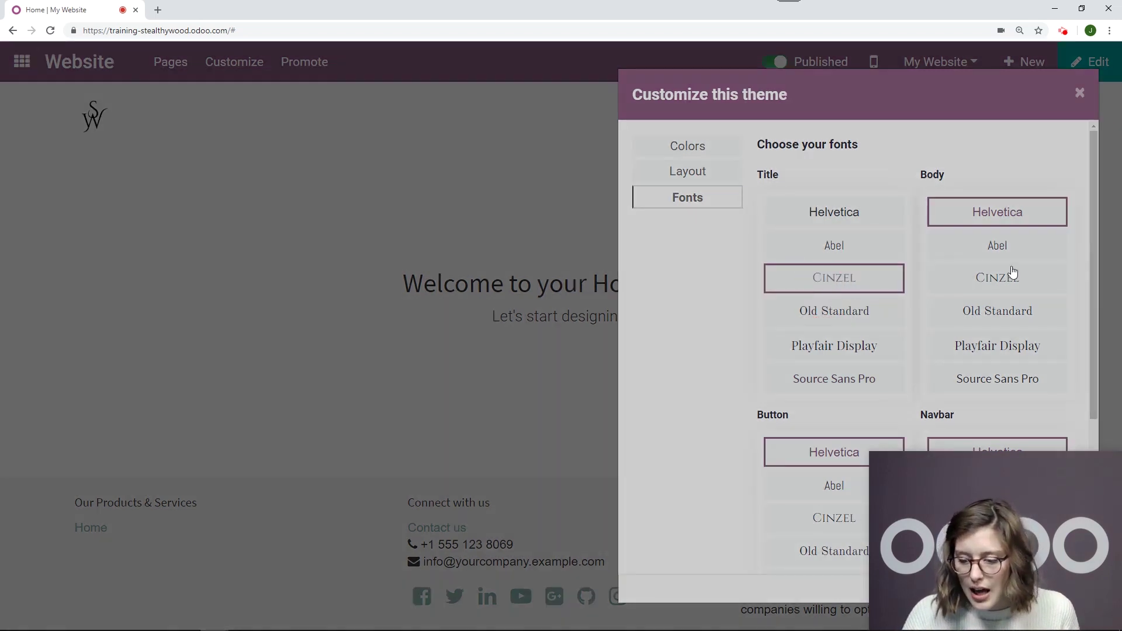
pyautogui.click(1004, 289)
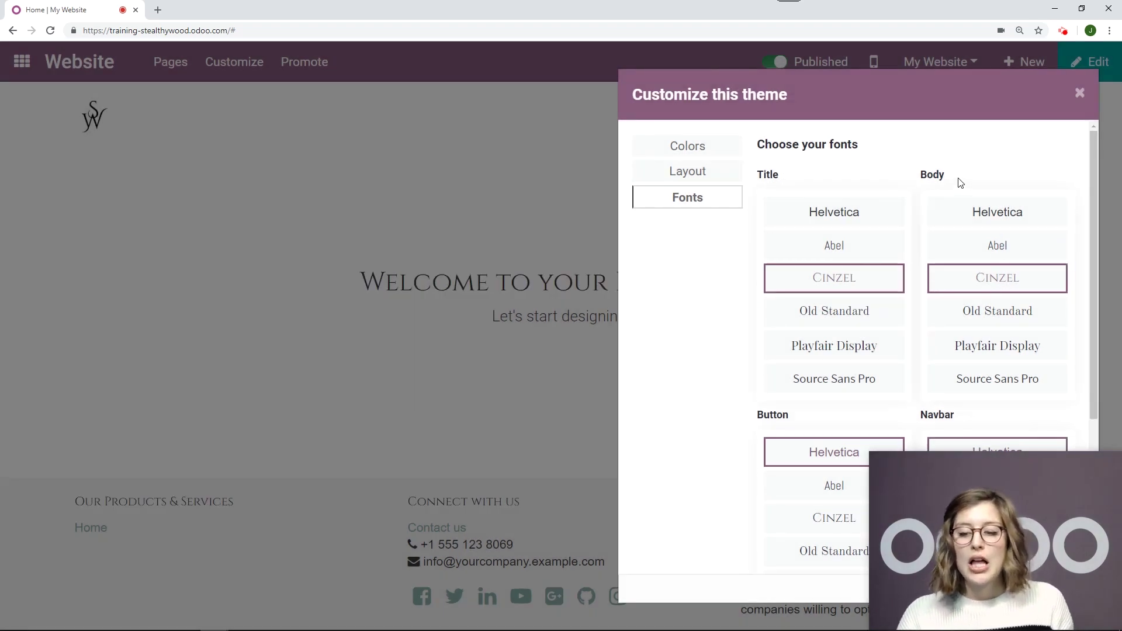
pyautogui.scroll(-3, 814, 293)
pyautogui.click(816, 345)
pyautogui.click(1022, 355)
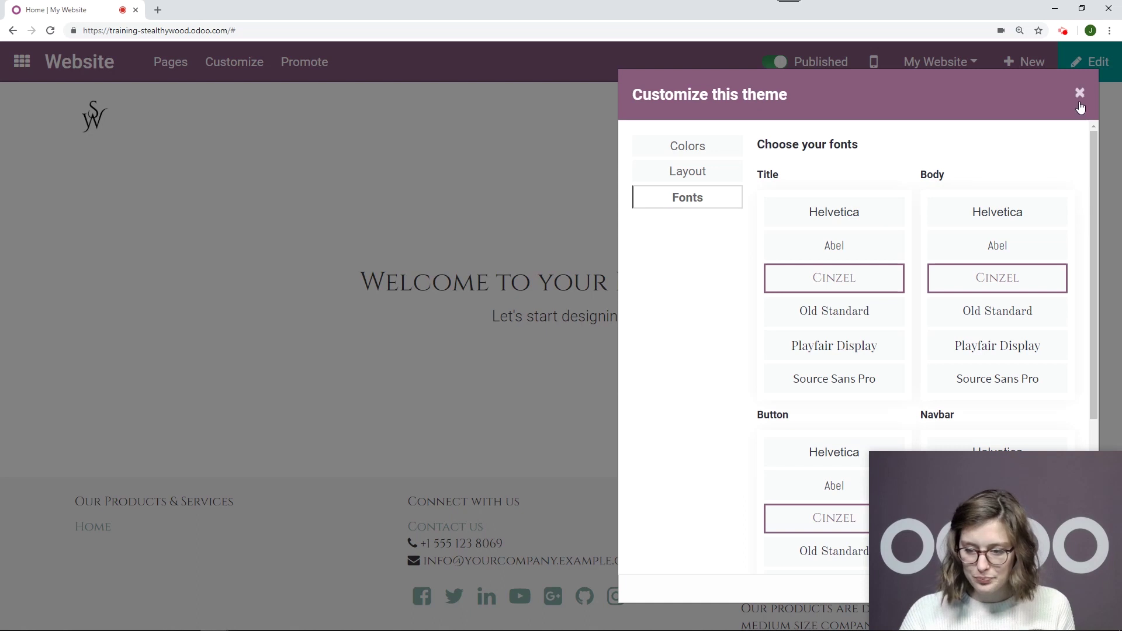
pyautogui.click(1080, 95)
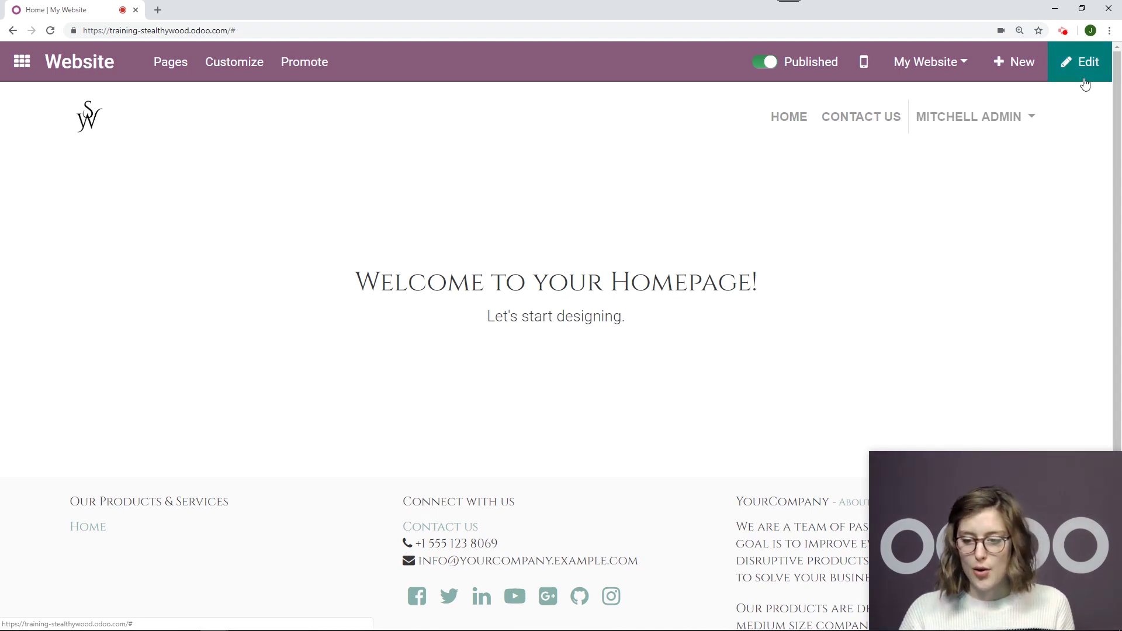
# Step: Switch the homepage into edit mode and add a Cover block and a Title block
pyautogui.click(1085, 76)
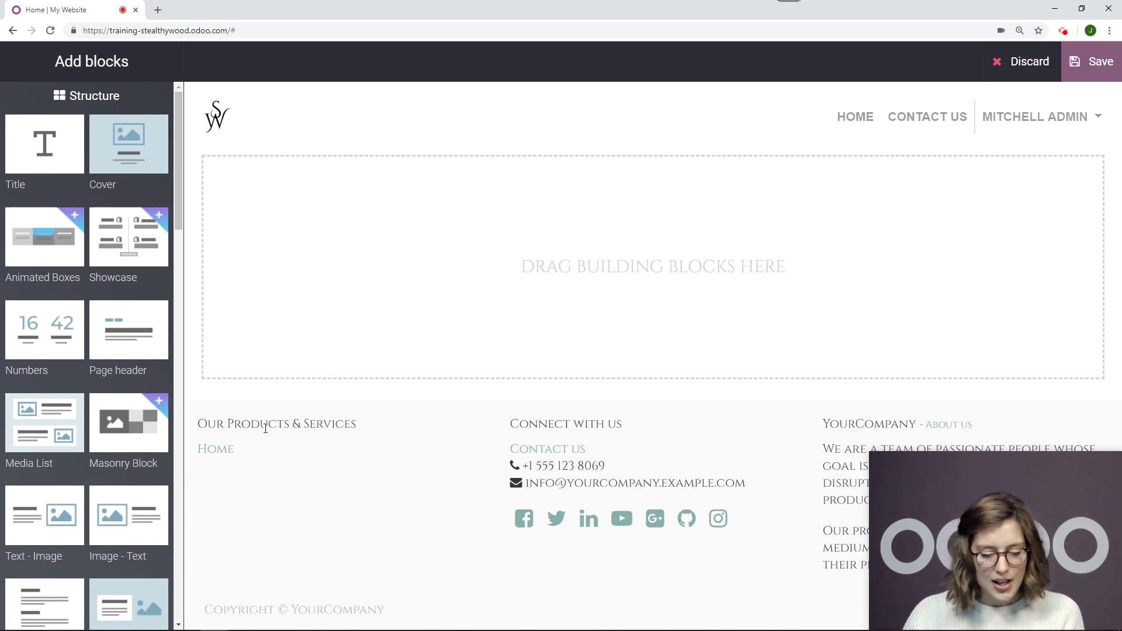
pyautogui.moveTo(147, 161); pyautogui.dragTo(484, 220)
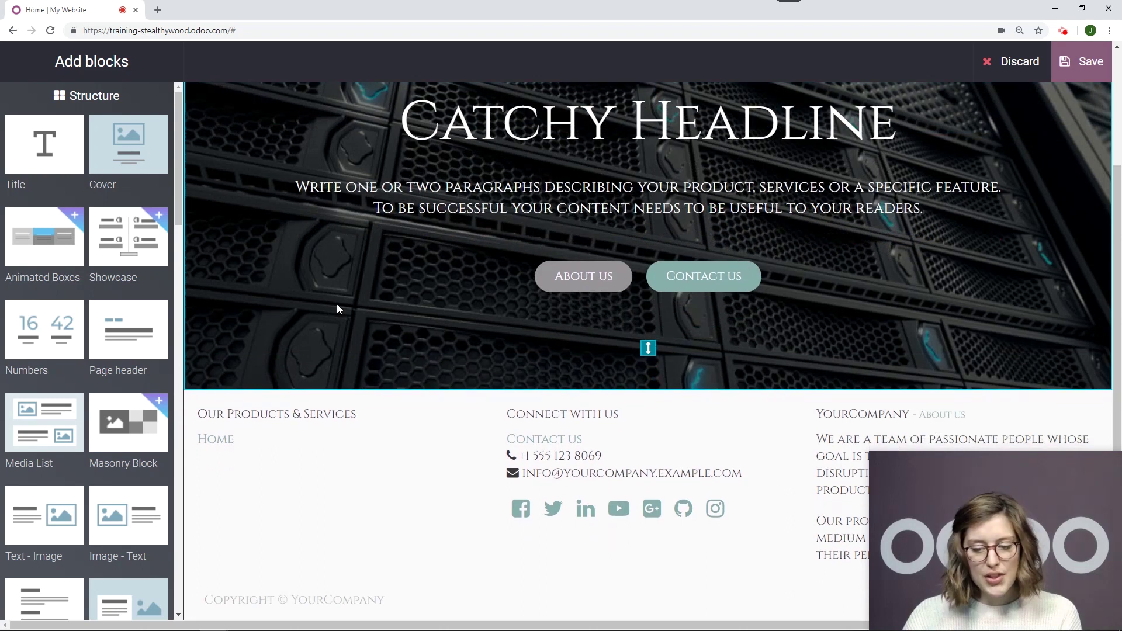
pyautogui.scroll(2, 351, 309)
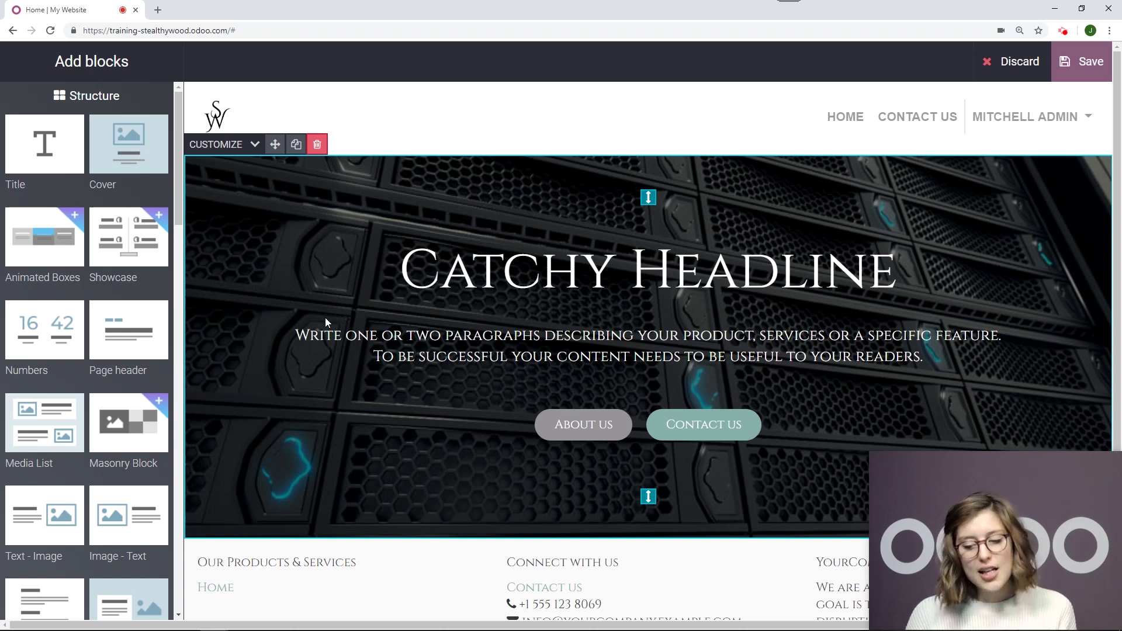
pyautogui.scroll(-3, 341, 287)
pyautogui.moveTo(56, 157); pyautogui.dragTo(433, 458)
# Step: Add the Sell Online banner, Three Columns features and customer Quotes blocks below the title
pyautogui.scroll(-5, 129, 351)
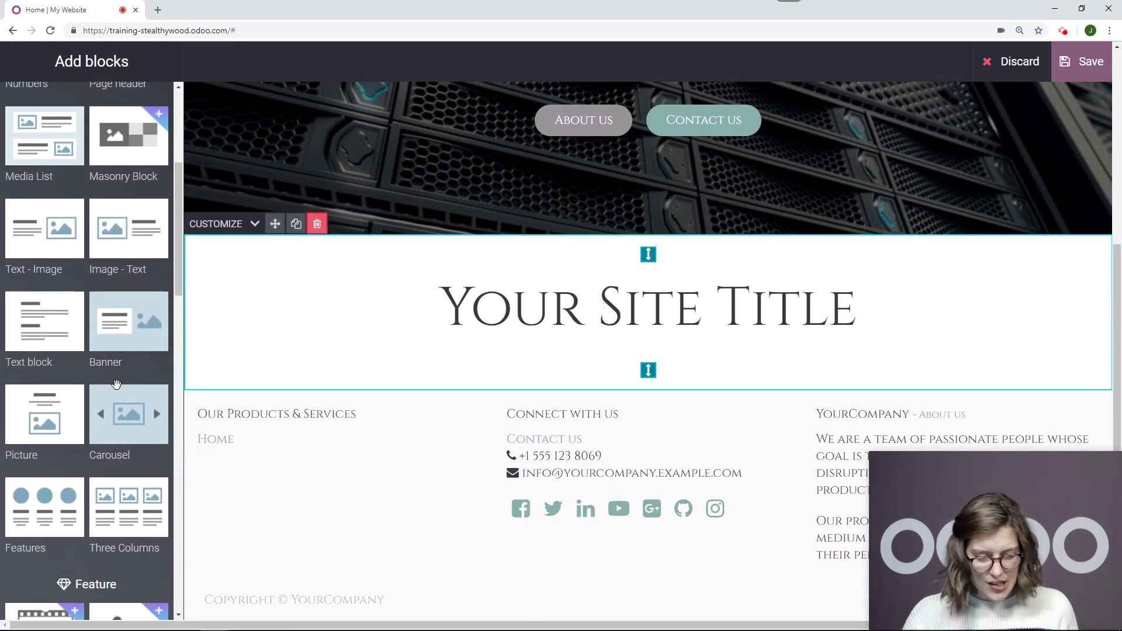
pyautogui.moveTo(129, 328); pyautogui.dragTo(383, 468)
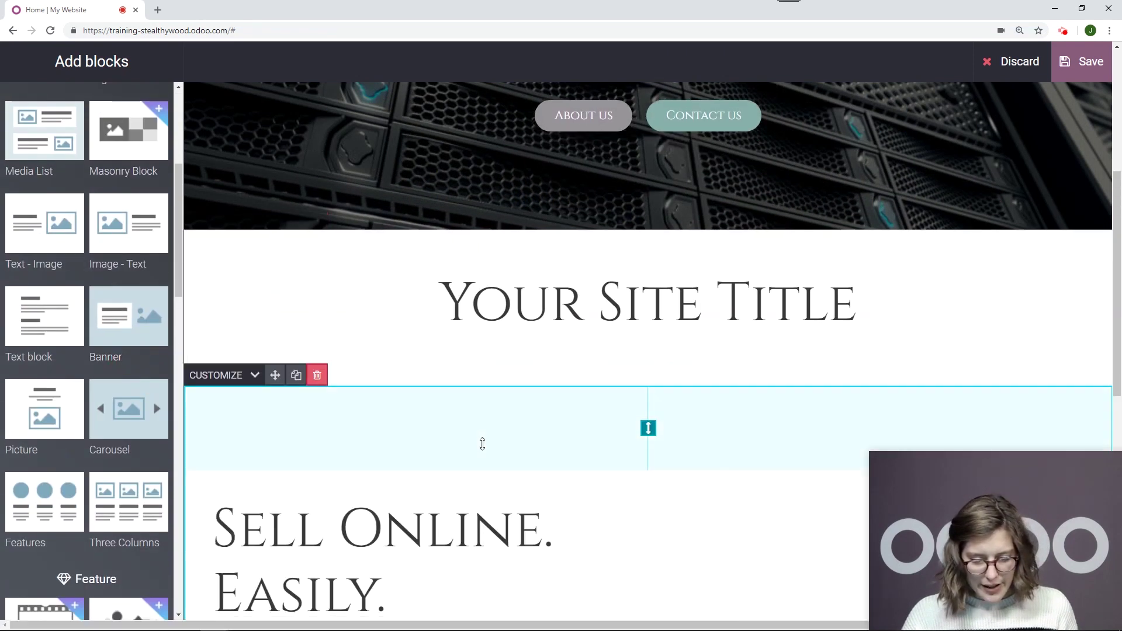
pyautogui.scroll(-2, 129, 501)
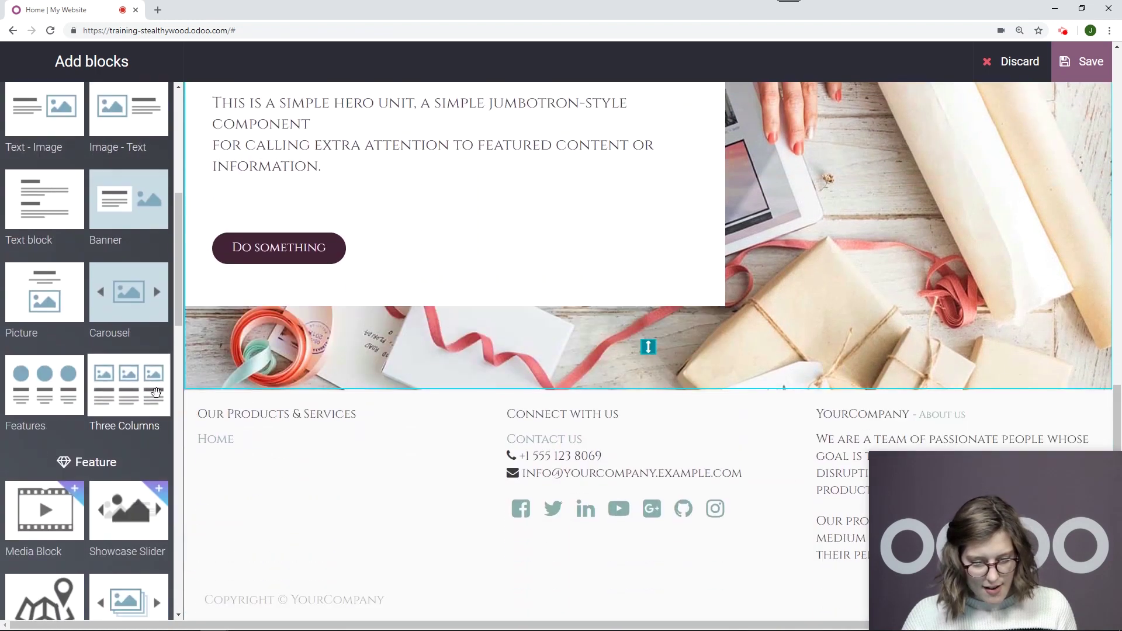
pyautogui.moveTo(128, 385); pyautogui.dragTo(500, 481)
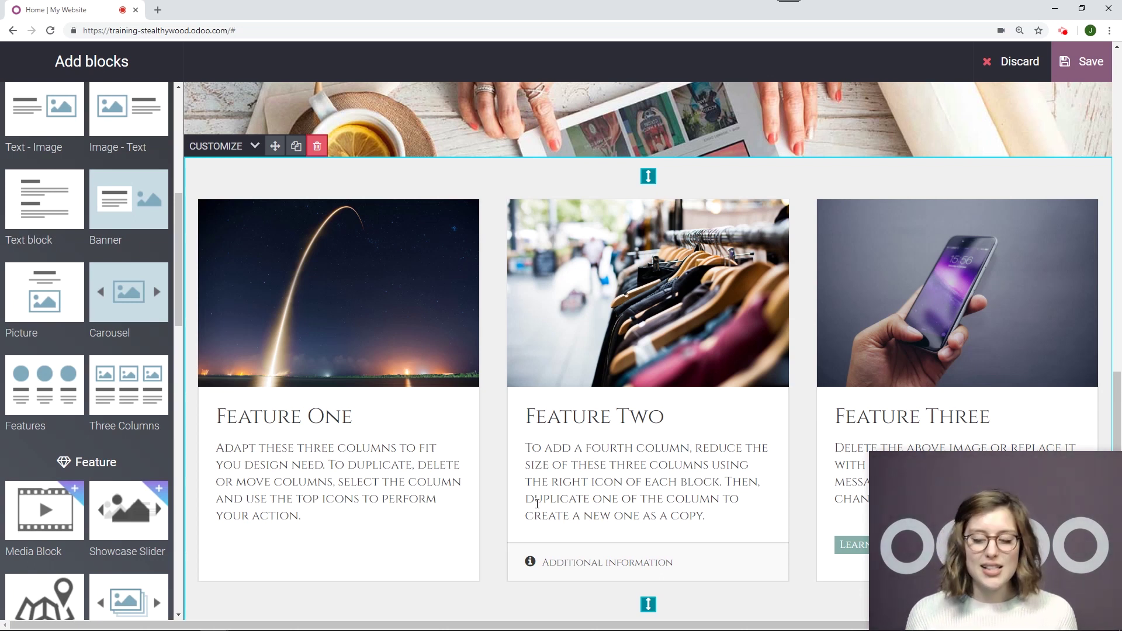
pyautogui.scroll(-10, 72, 330)
pyautogui.scroll(-5, 72, 330)
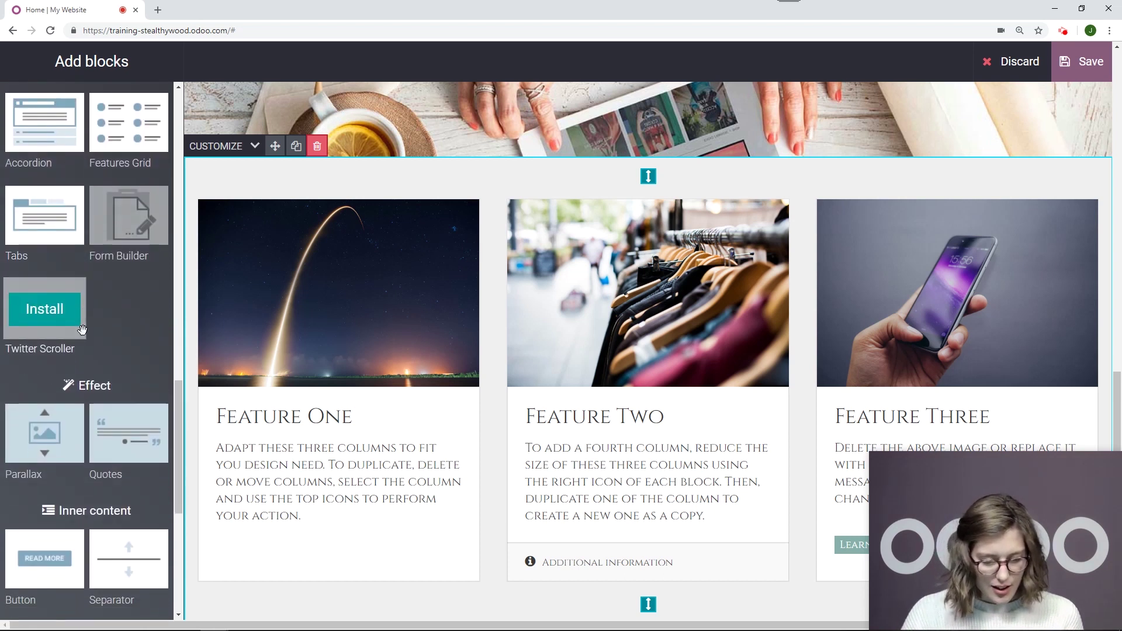
pyautogui.moveTo(133, 323); pyautogui.dragTo(388, 591)
pyautogui.scroll(12, 87, 494)
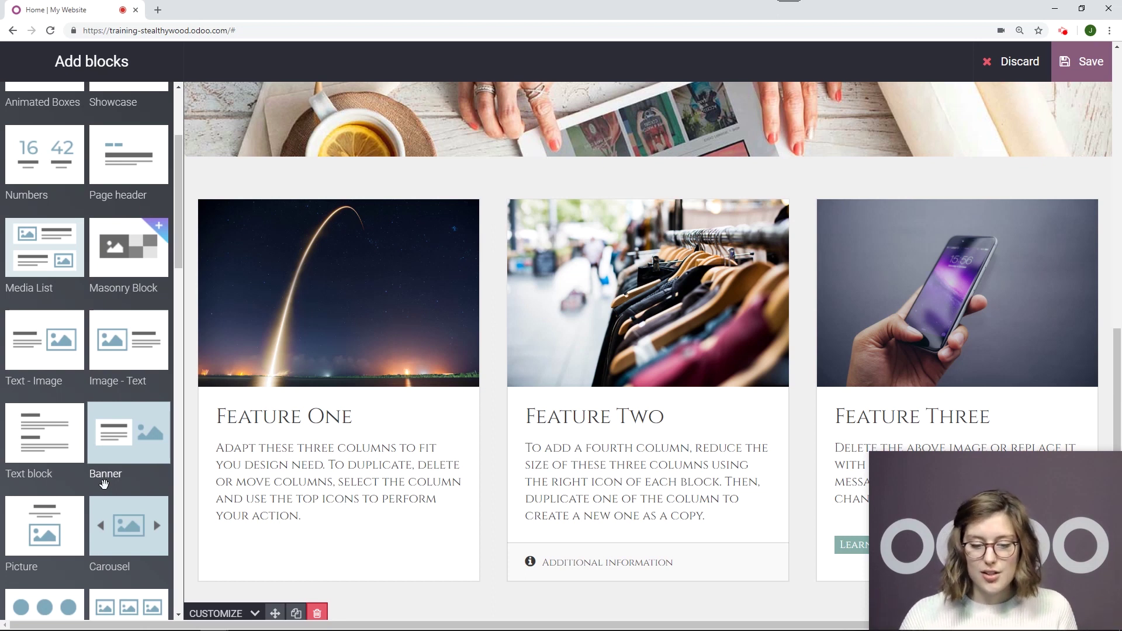
pyautogui.scroll(-10, 117, 380)
pyautogui.scroll(-6, 563, 392)
pyautogui.scroll(-1, 563, 392)
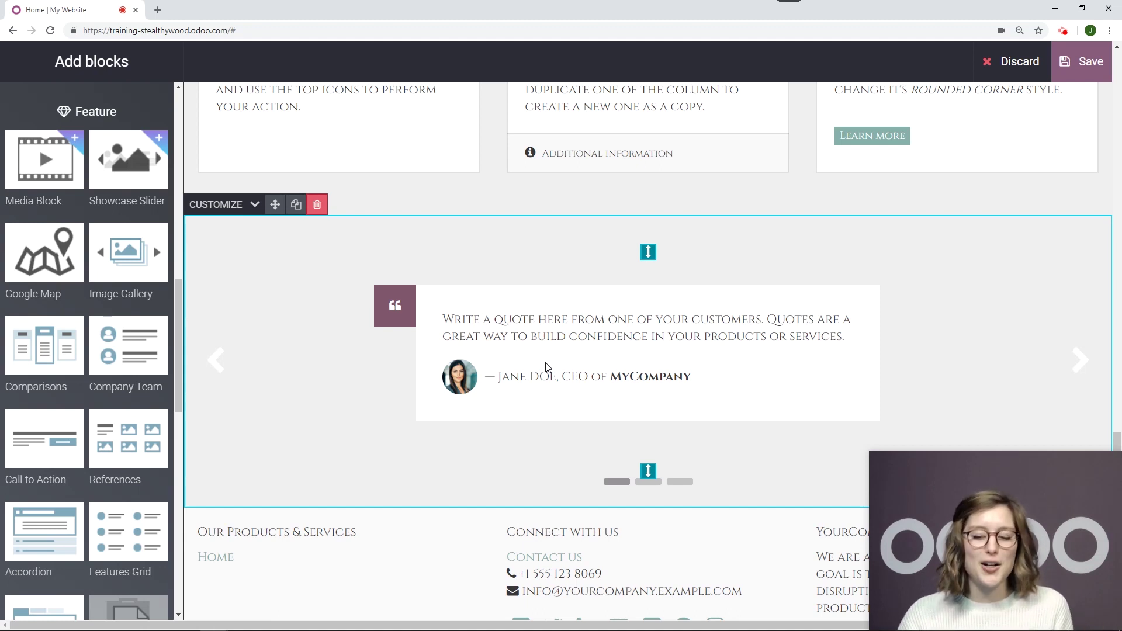
pyautogui.scroll(15, 550, 363)
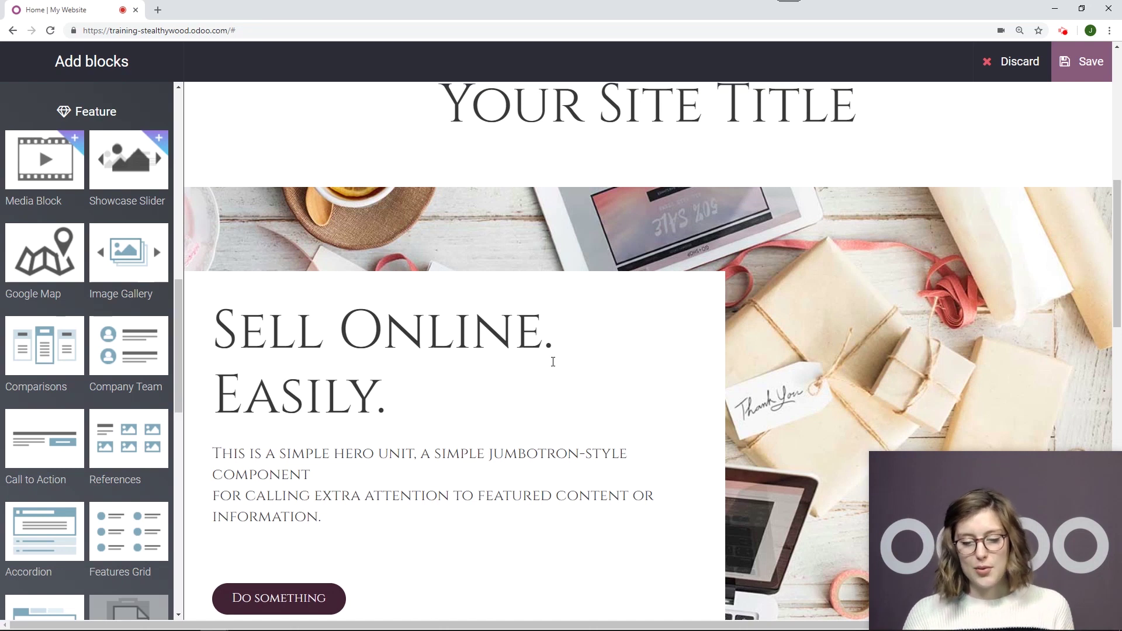
# Step: Replace the cover background with the Unsplash 'furniture' photo of a white room with plant and lamp
pyautogui.scroll(8, 553, 361)
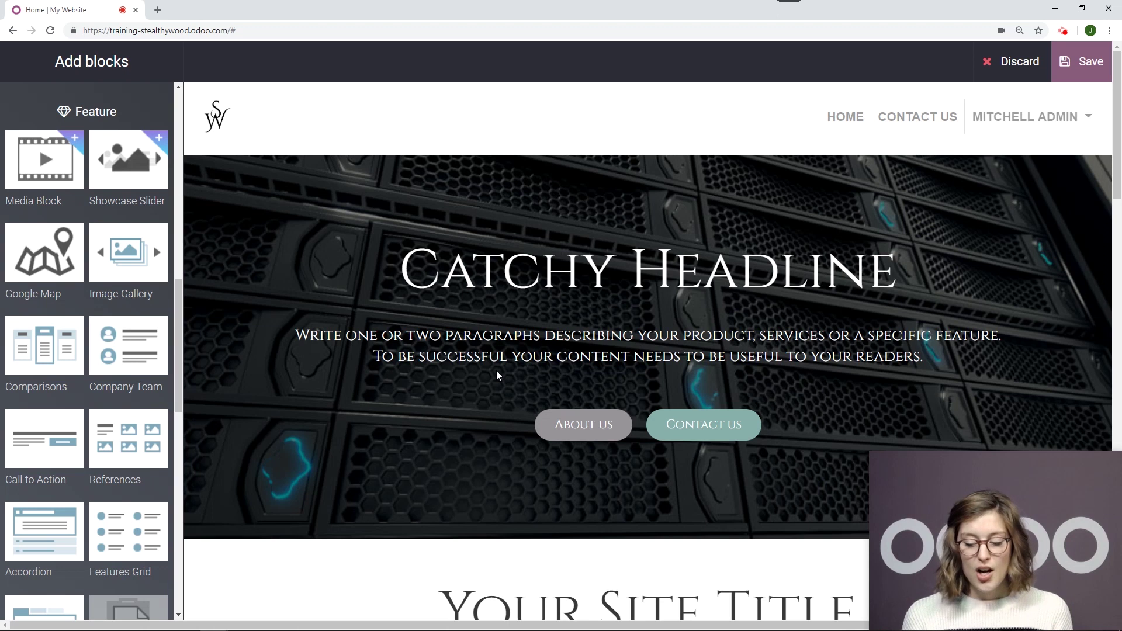
pyautogui.click(260, 201)
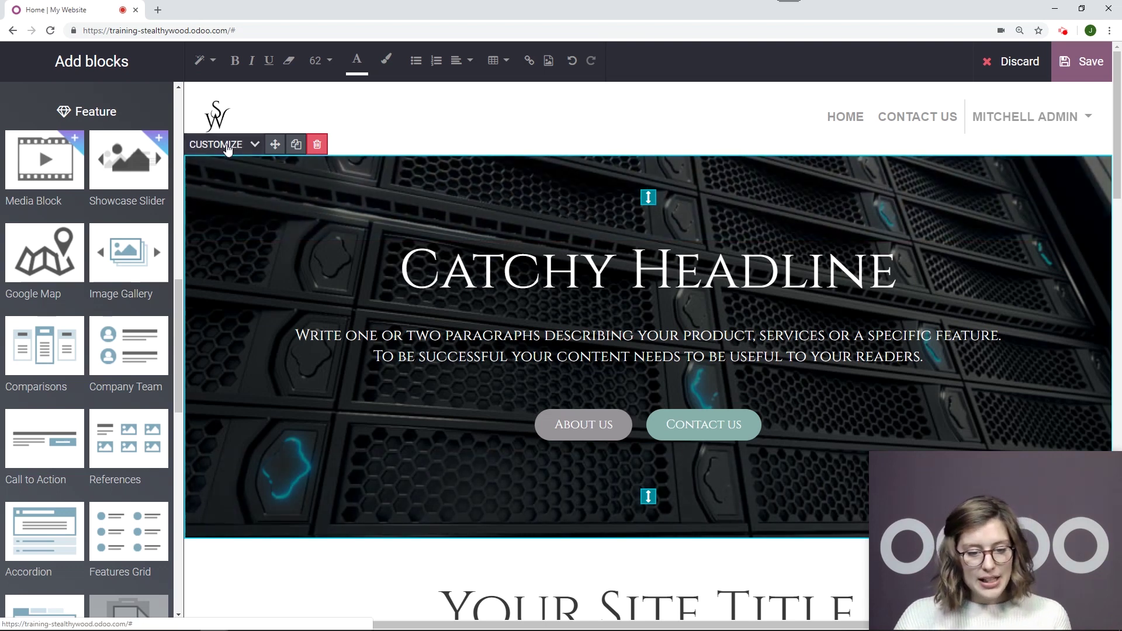
pyautogui.click(228, 147)
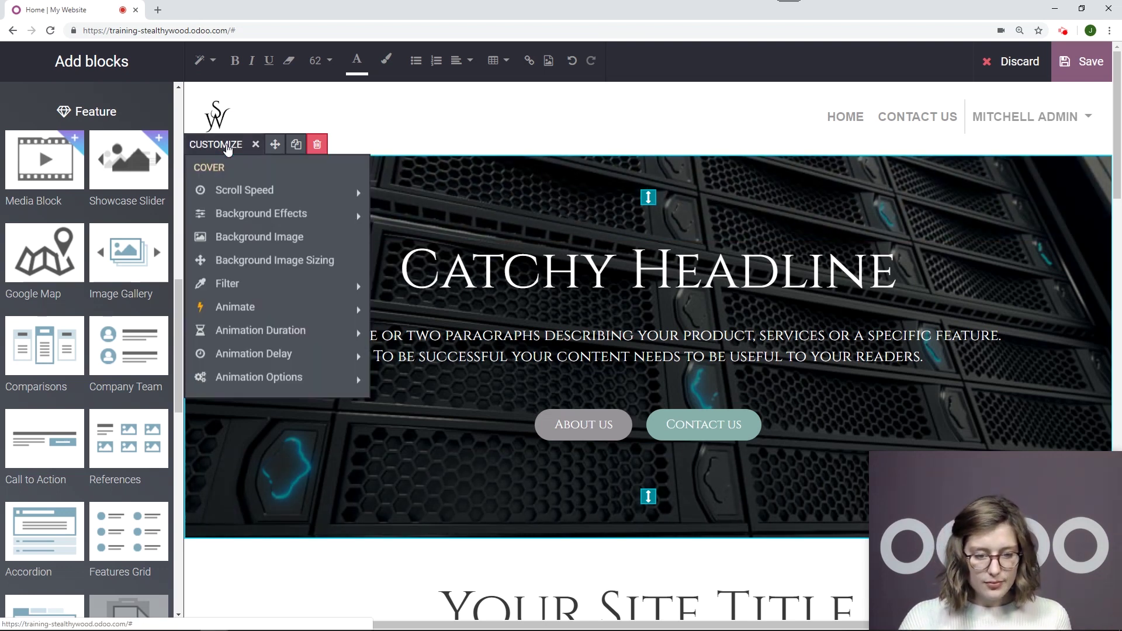
pyautogui.moveTo(258, 215)
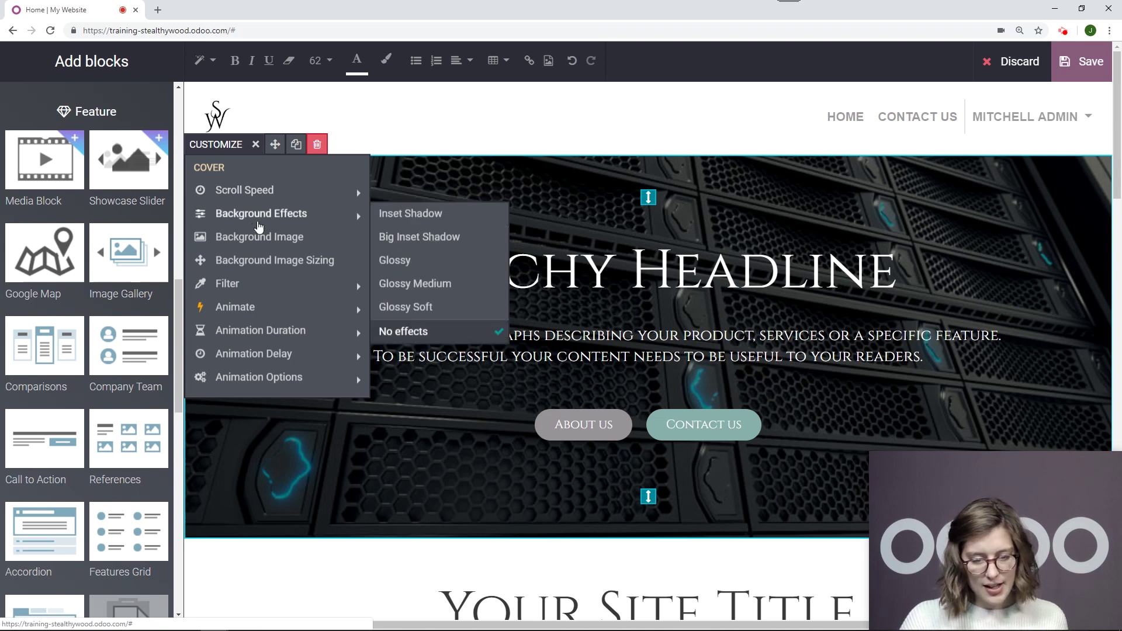
pyautogui.moveTo(250, 330)
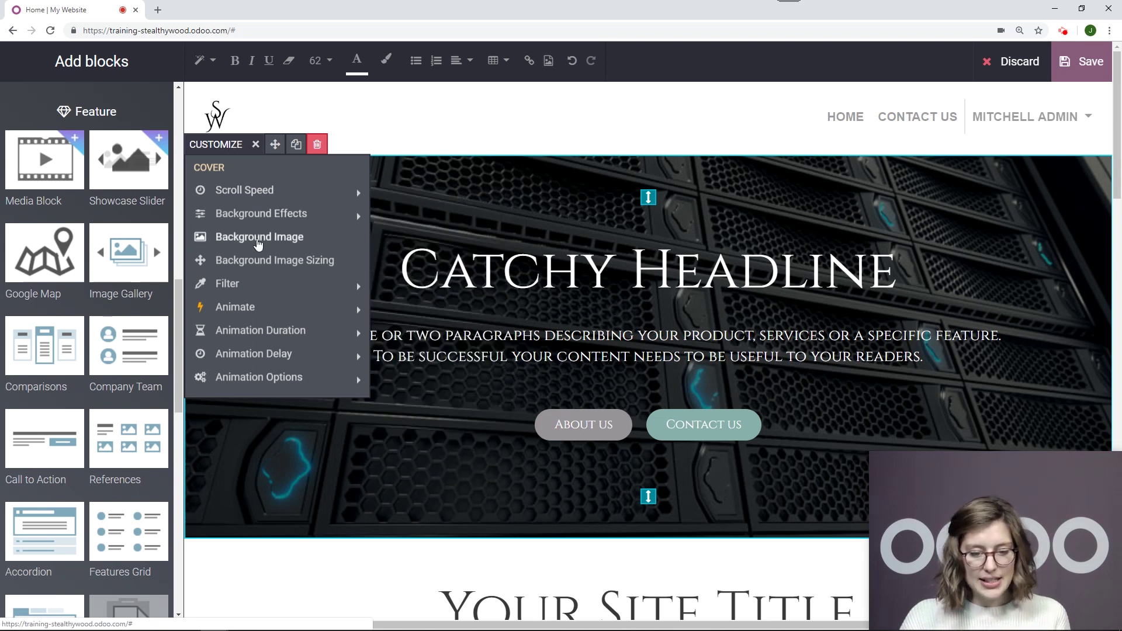
pyautogui.click(257, 240)
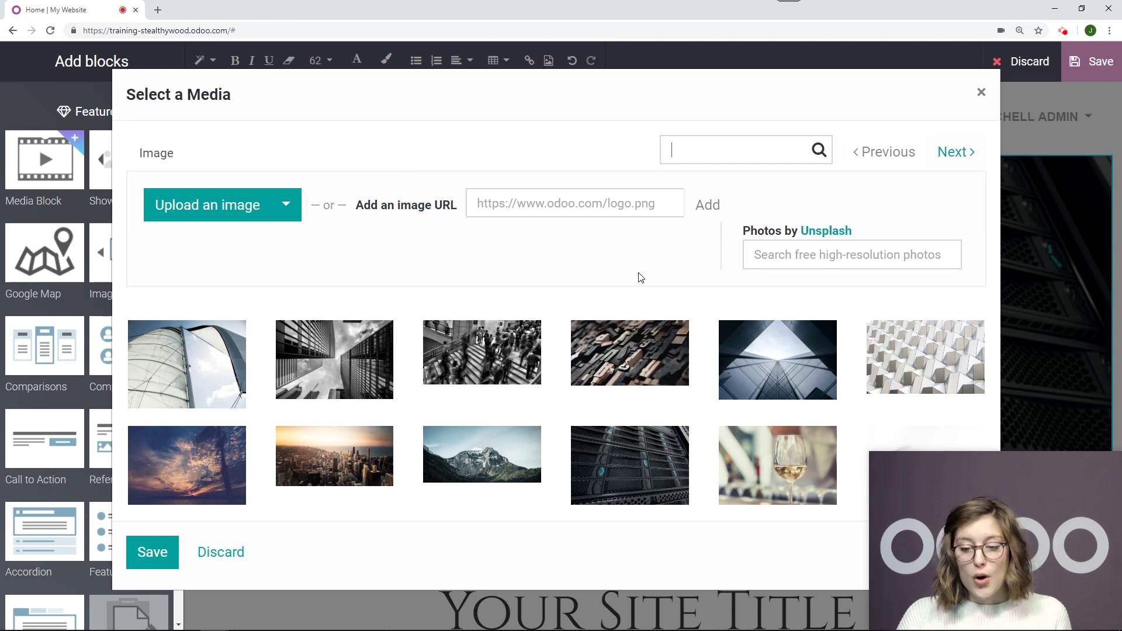
pyautogui.click(776, 255)
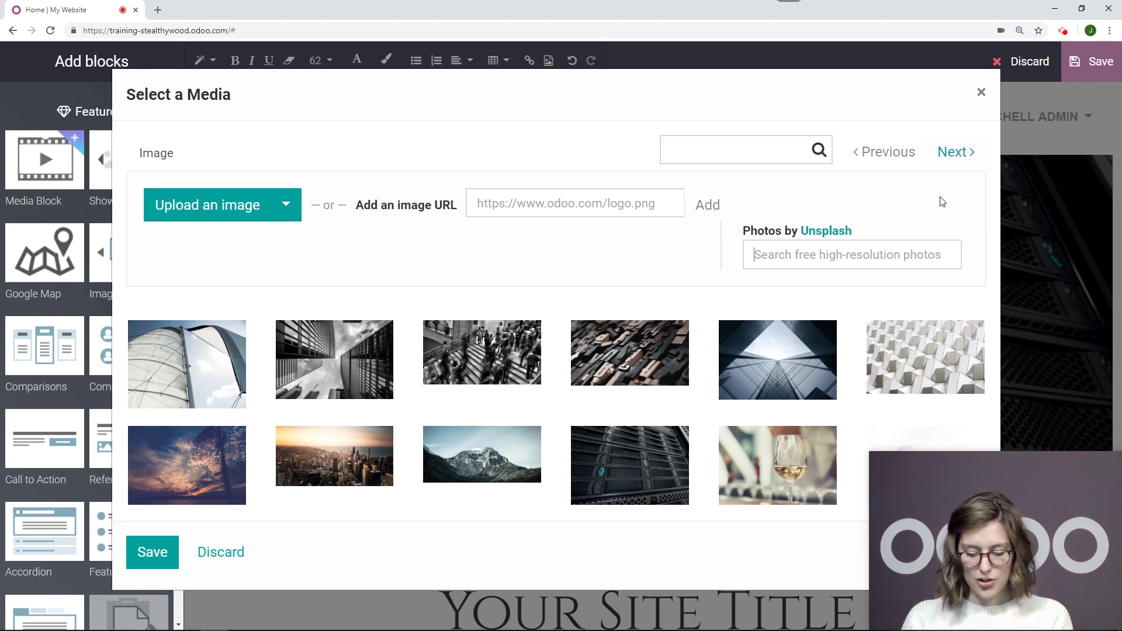
pyautogui.write('furnit')
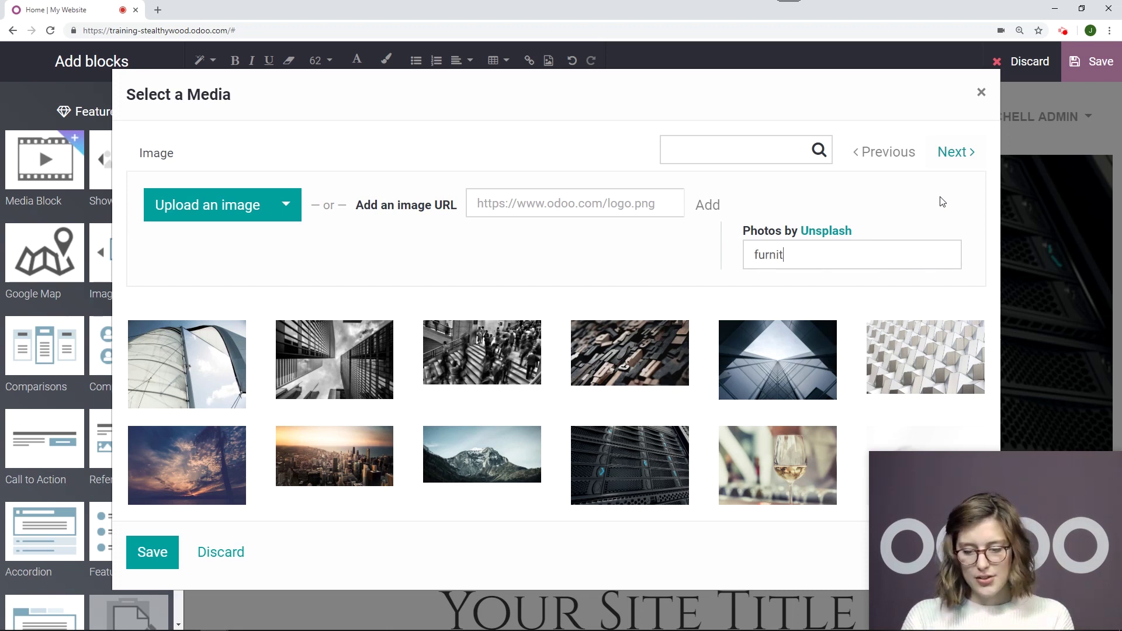
pyautogui.write('ure')
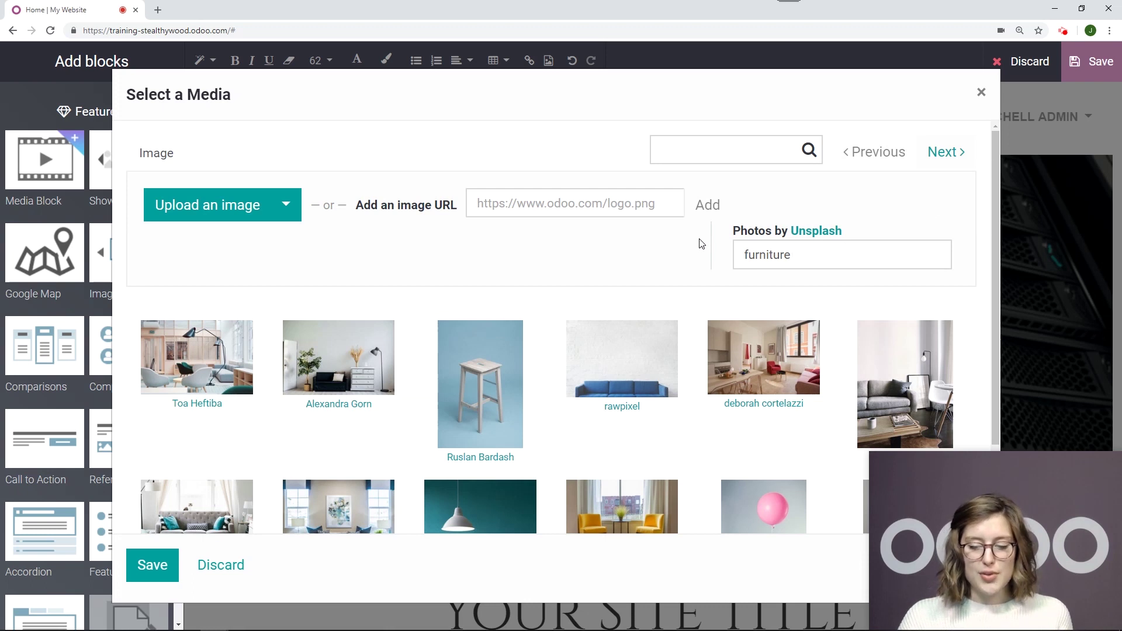
pyautogui.scroll(-2, 700, 243)
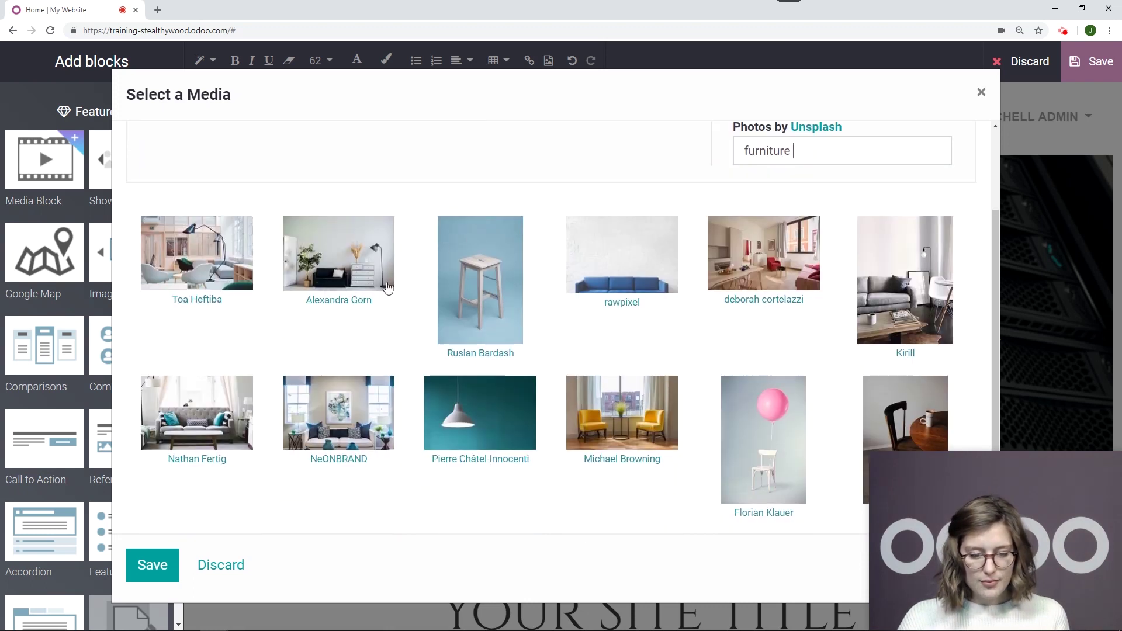
pyautogui.click(367, 264)
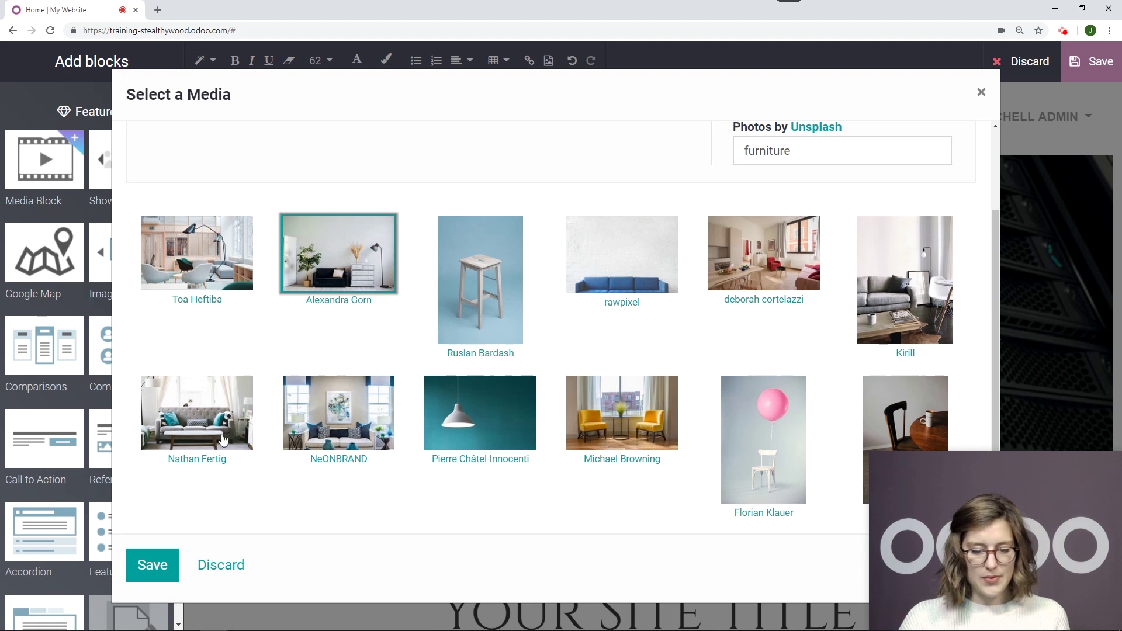
pyautogui.click(163, 565)
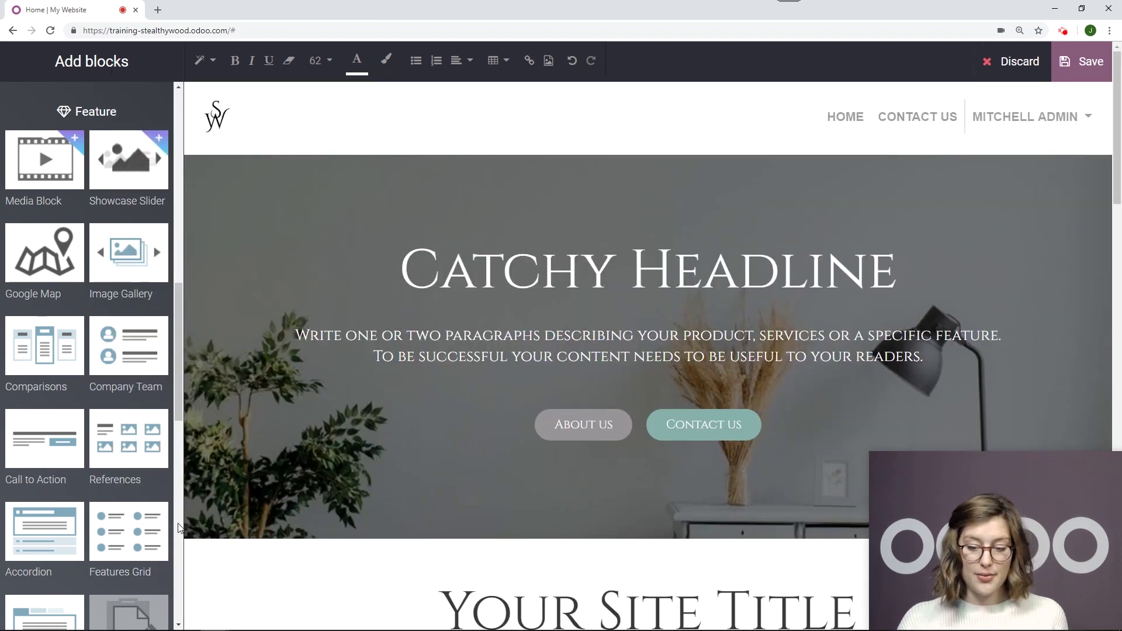
# Step: Replace the Catchy Headline with the uploaded Secret Wood logo image
pyautogui.tripleClick(830, 293)
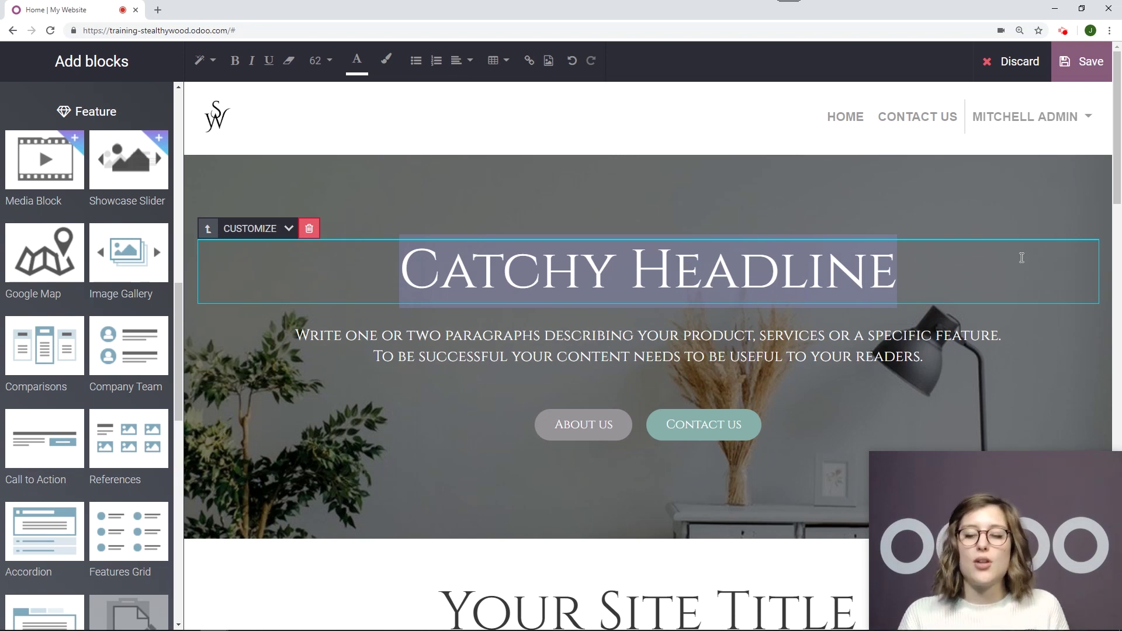
pyautogui.press('BackSpace')
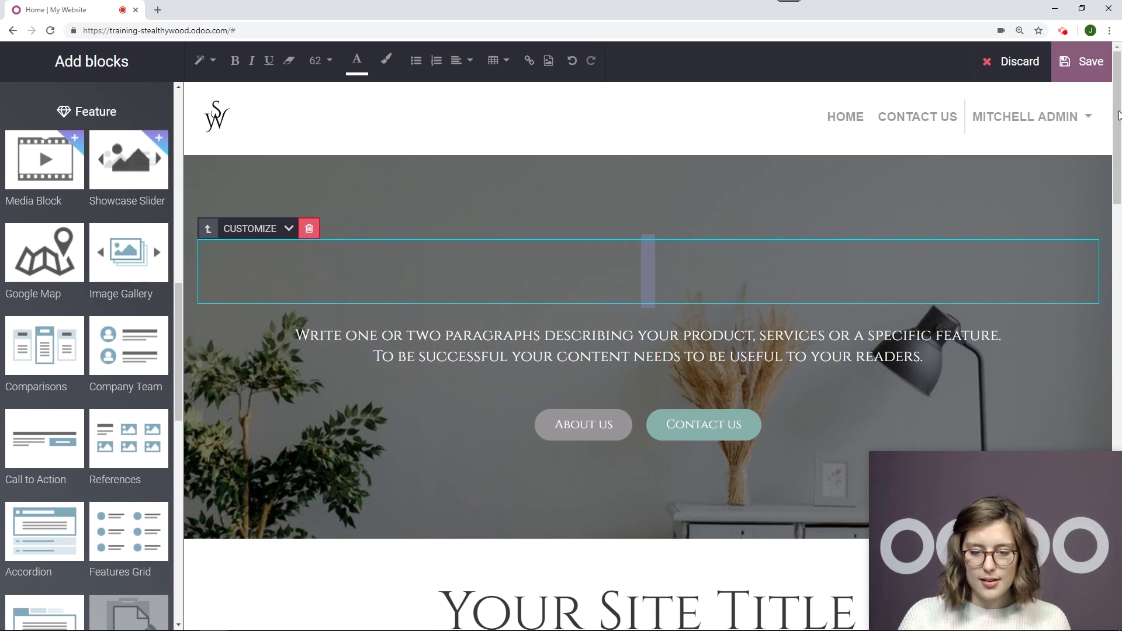
pyautogui.click(548, 61)
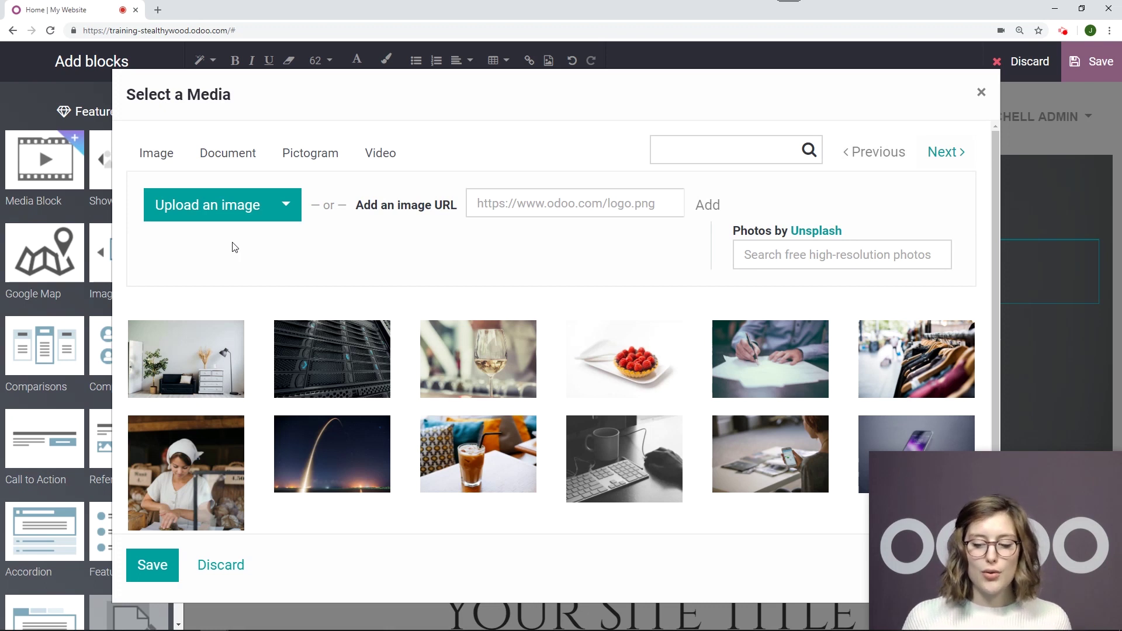
pyautogui.click(211, 209)
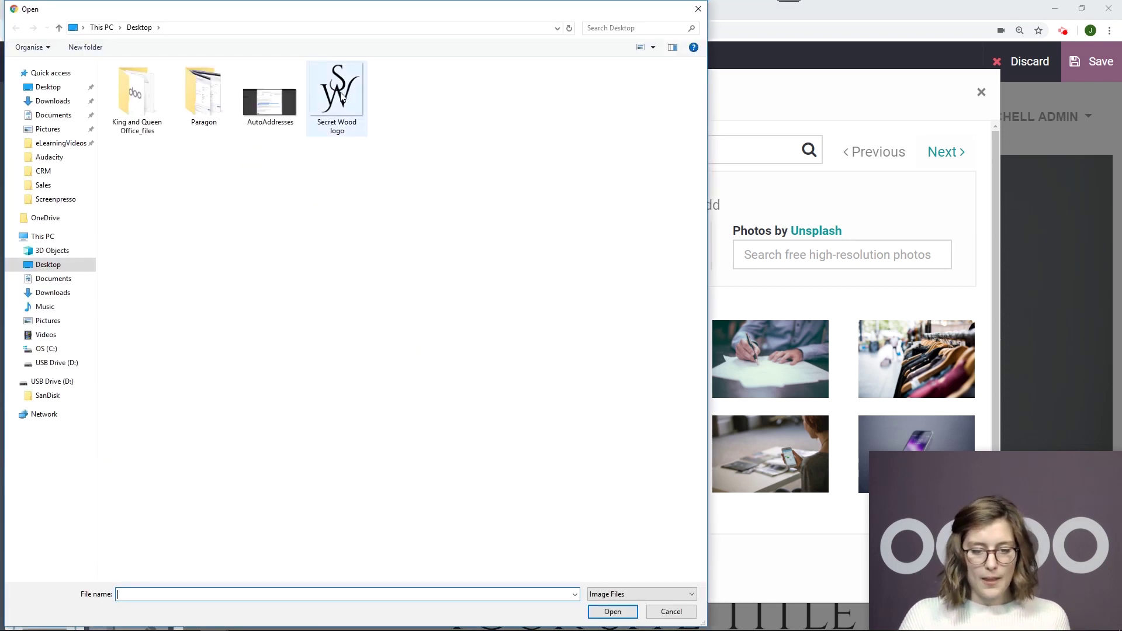
pyautogui.click(336, 96)
pyautogui.click(610, 609)
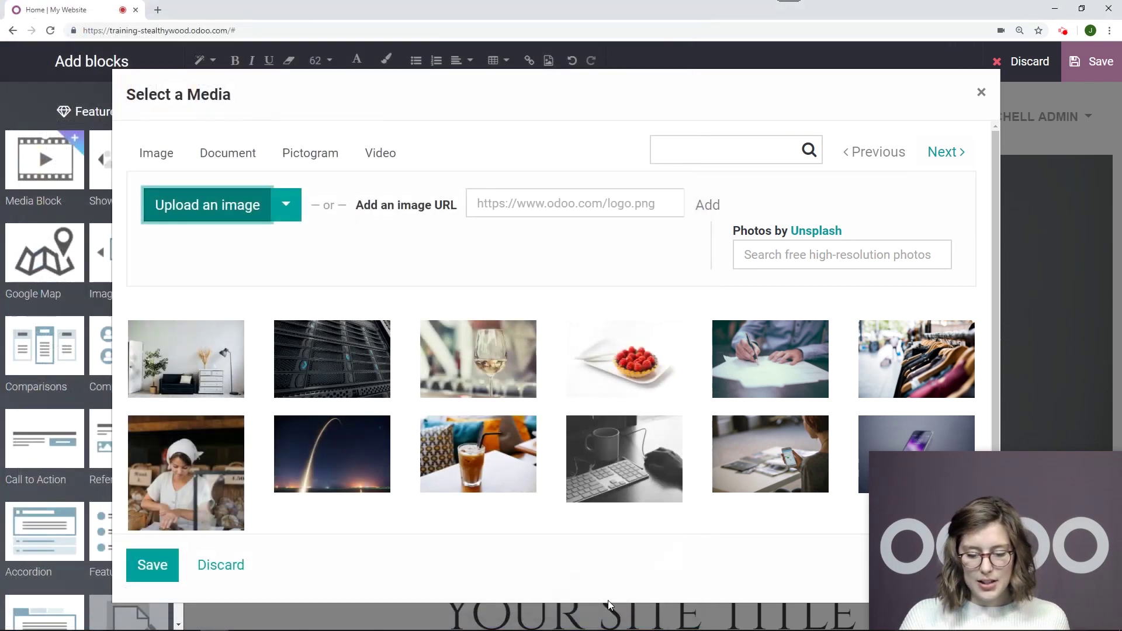
pyautogui.click(1032, 339)
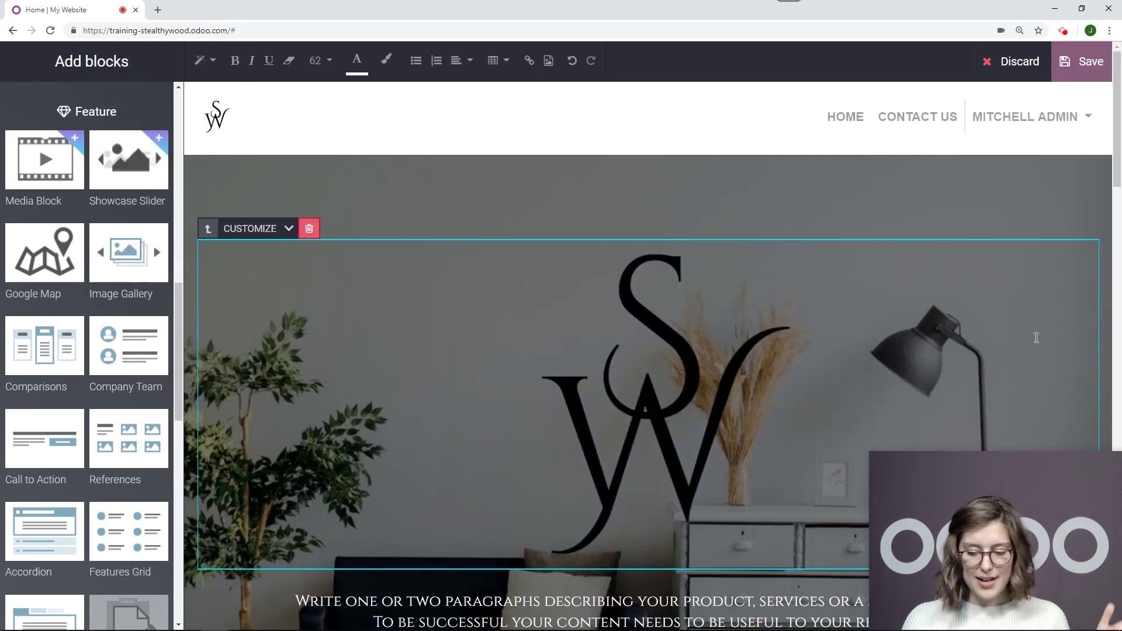
# Step: Replace the cover paragraph with the tagline 'Bringing a layer of mystery to furniture'
pyautogui.scroll(-1, 859, 164)
pyautogui.scroll(-3, 861, 170)
pyautogui.click(942, 395)
pyautogui.tripleClick(933, 394)
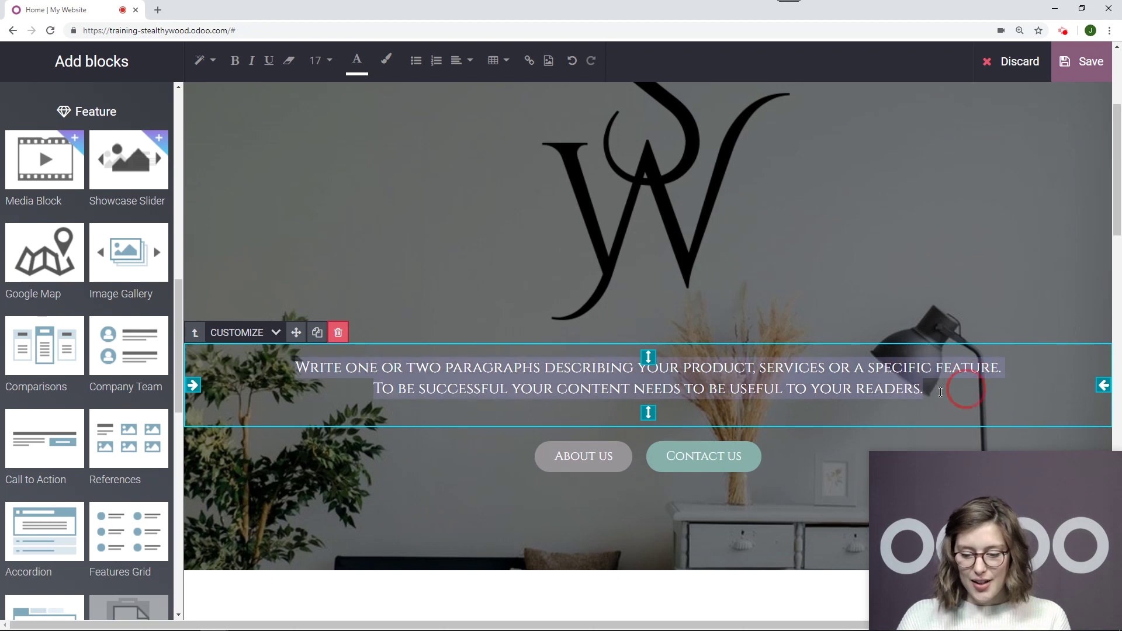
pyautogui.write('Bringing a layer of mystery to furniture')
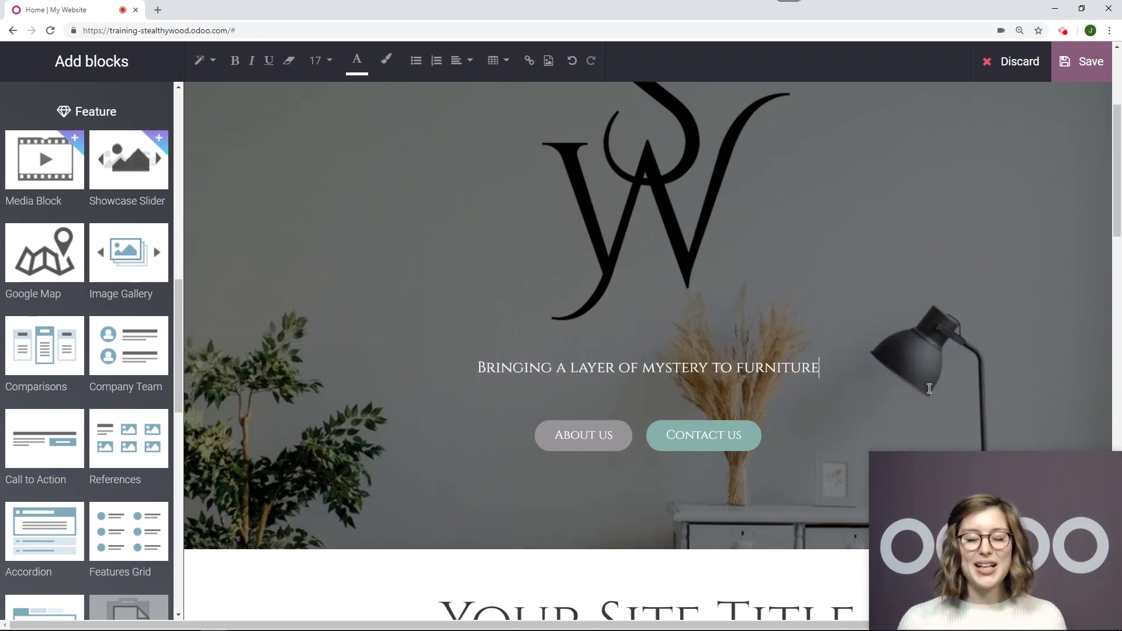
pyautogui.scroll(-7, 931, 374)
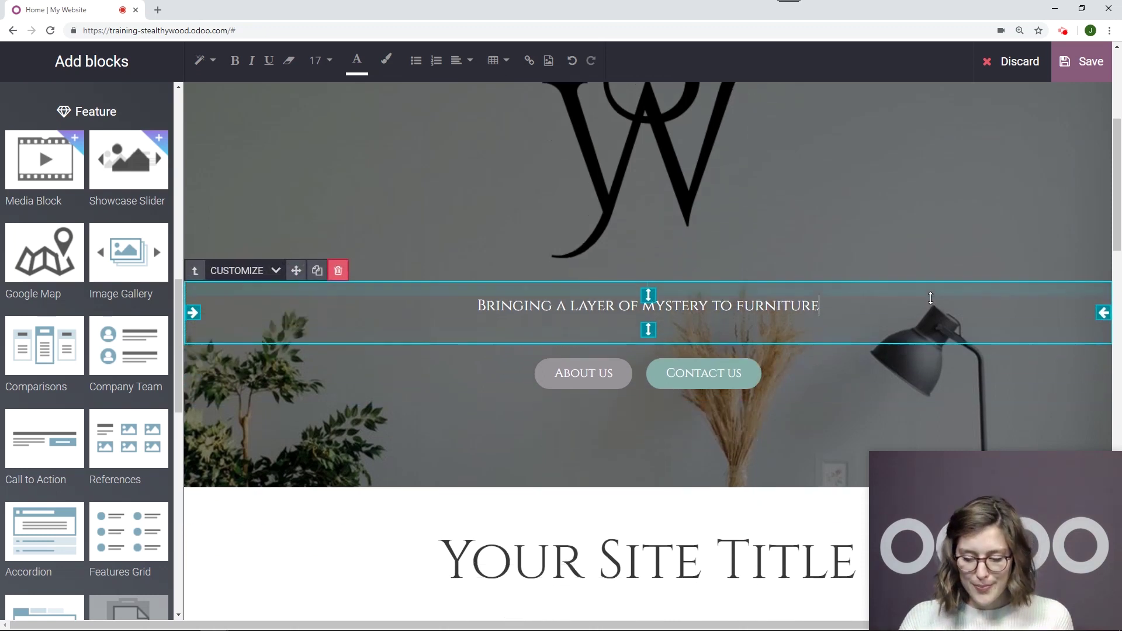
pyautogui.scroll(-2, 936, 275)
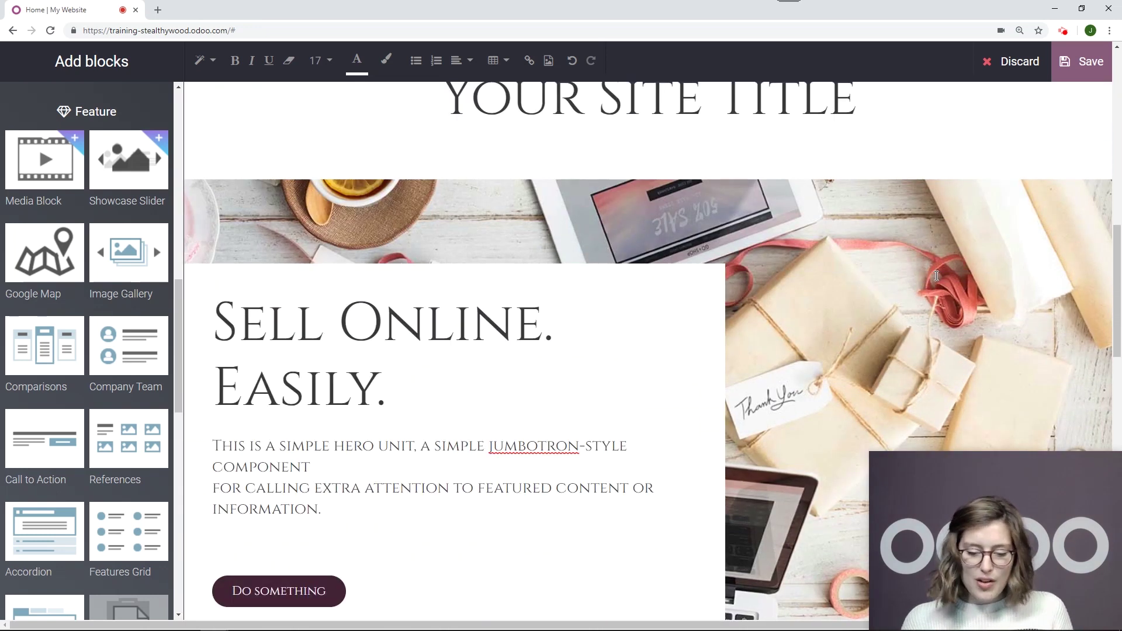
pyautogui.scroll(-8, 936, 276)
pyautogui.scroll(4, 786, 285)
pyautogui.scroll(3, 786, 285)
pyautogui.tripleClick(388, 370)
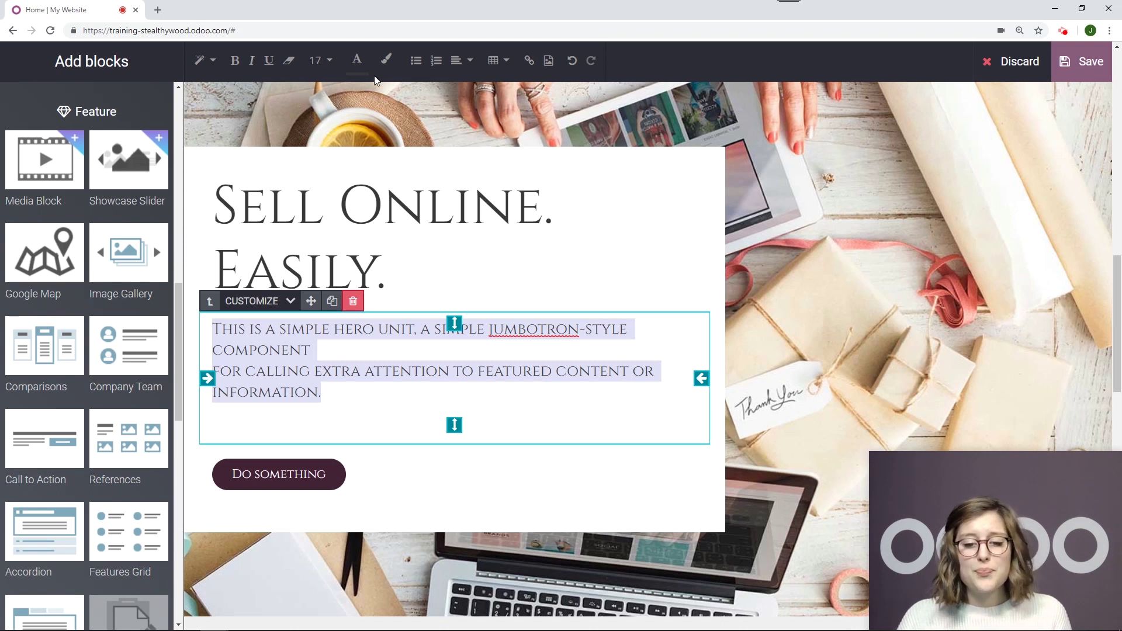
pyautogui.click(529, 61)
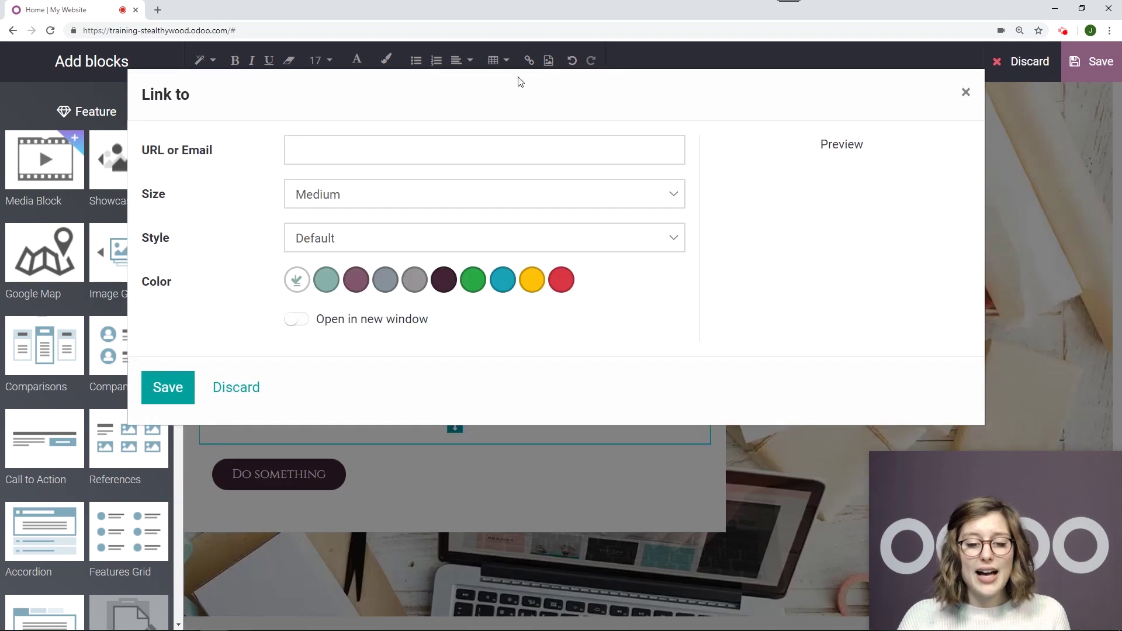
pyautogui.click(235, 387)
pyautogui.scroll(-9, 302, 284)
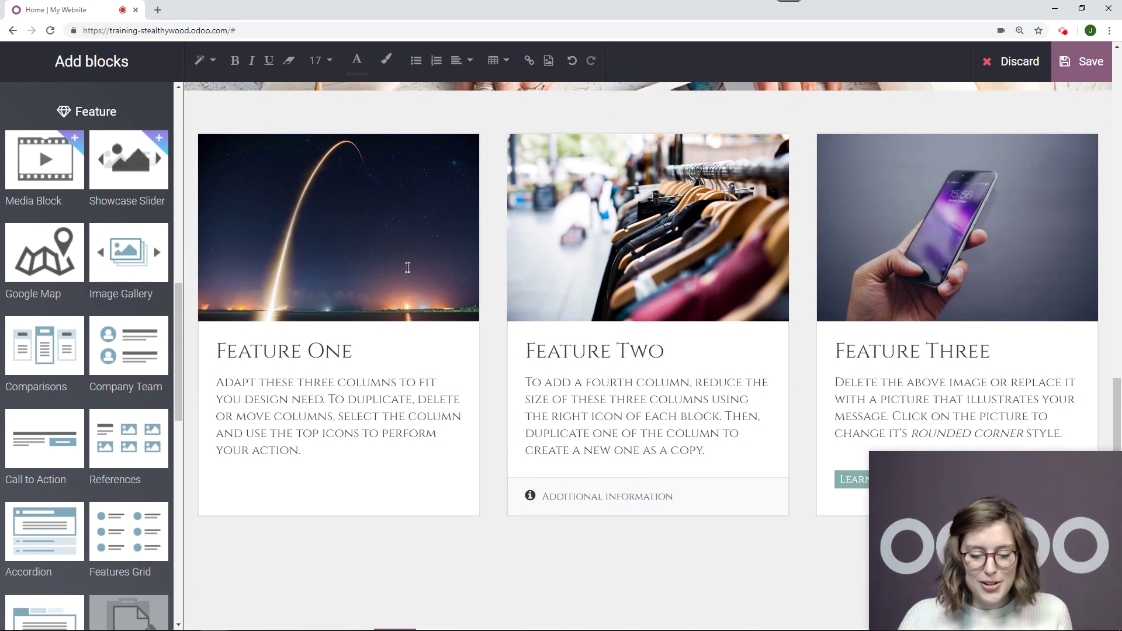
# Step: Rename the Feature One, Two and Three headings to Eco-Friendly, Custom Products and Unique Designs
pyautogui.tripleClick(368, 353)
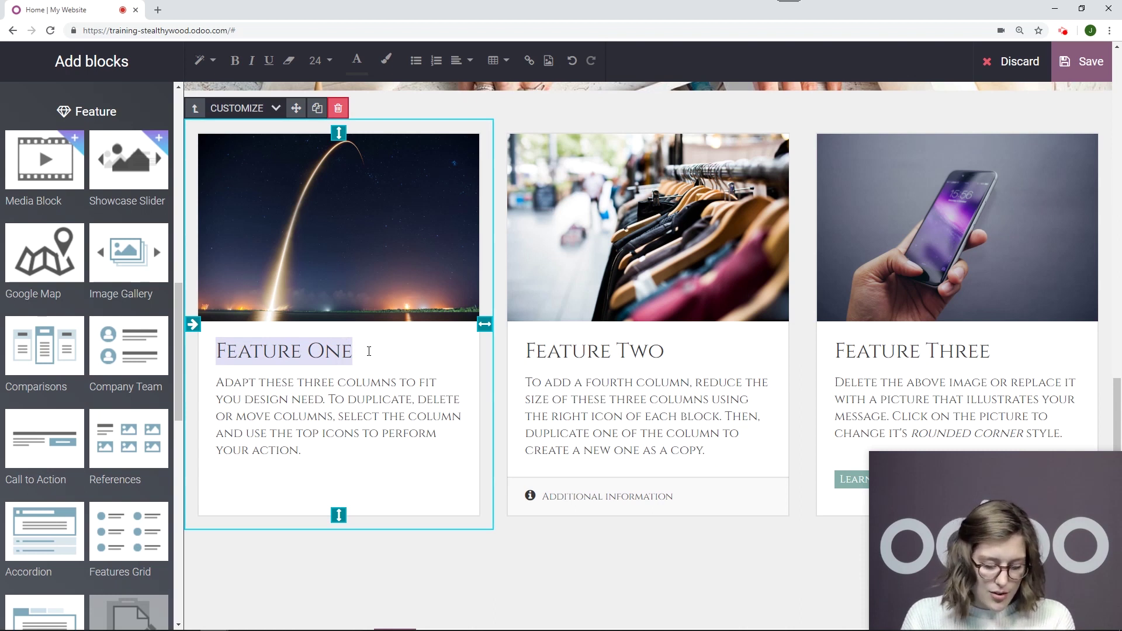
pyautogui.write('Eco-Fir')
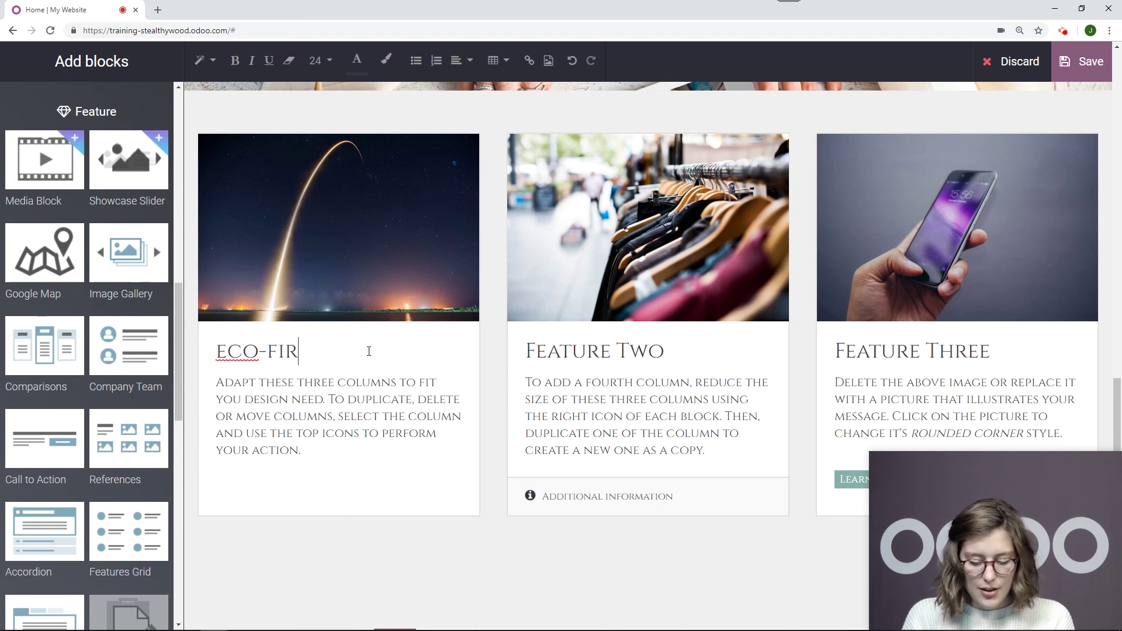
pyautogui.press('BackSpace')
pyautogui.press('BackSpace')
pyautogui.write('riendly')
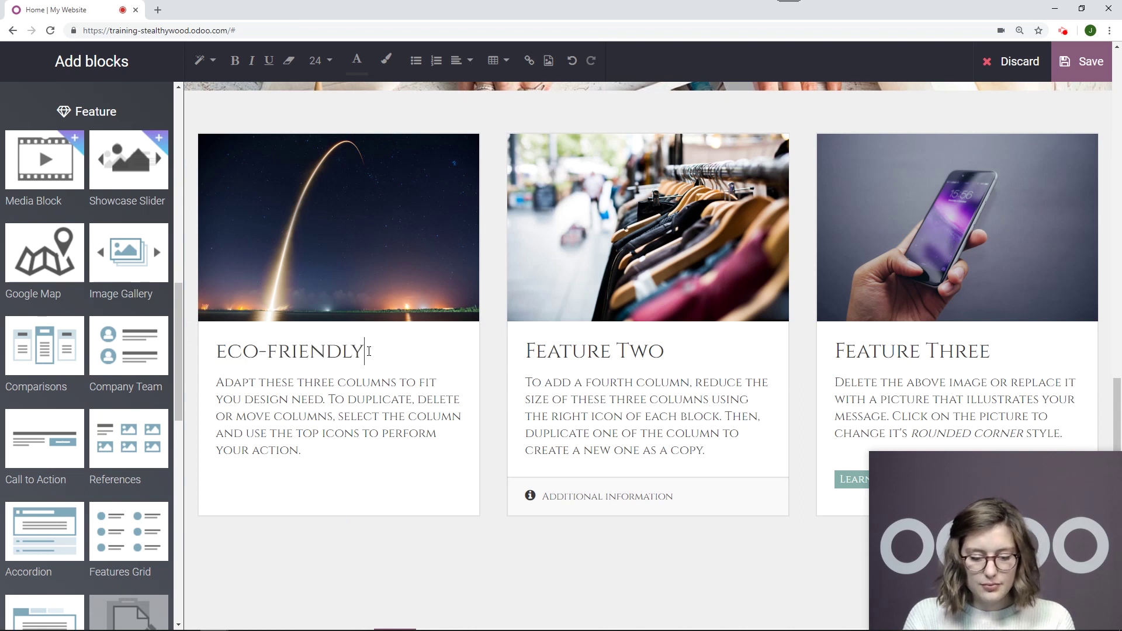
pyautogui.tripleClick(536, 347)
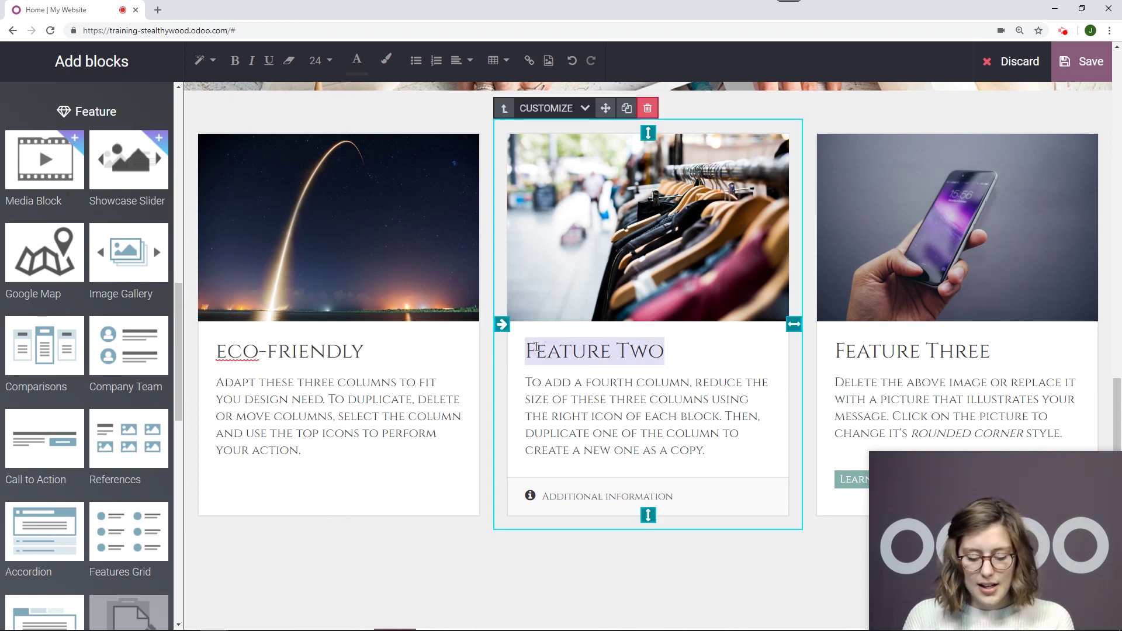
pyautogui.write('Custom Pro')
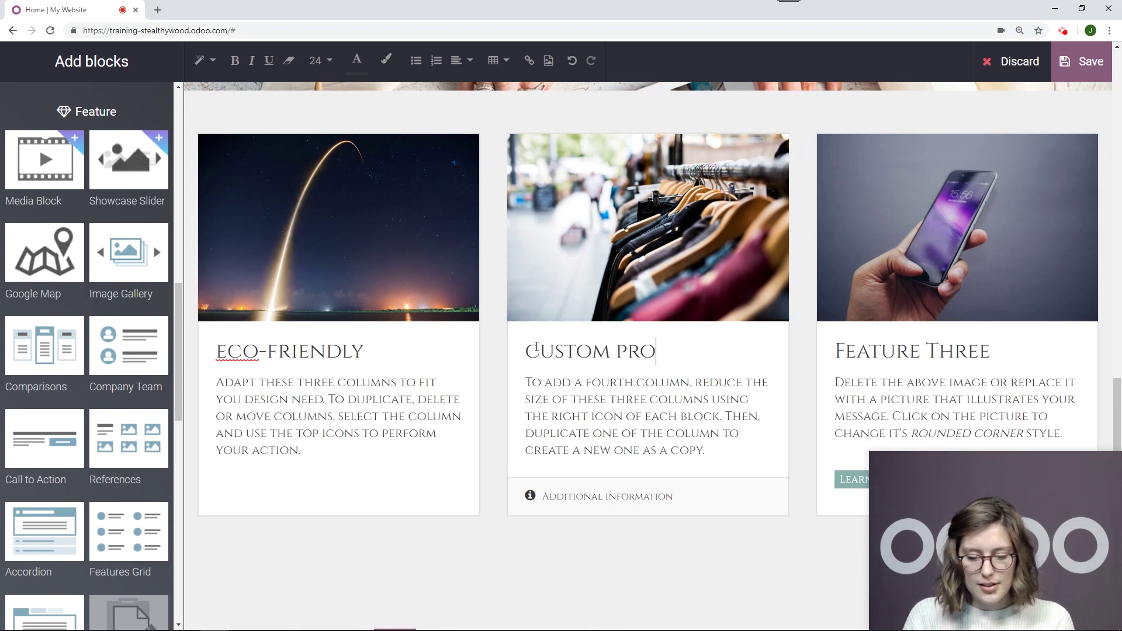
pyautogui.write('ducts')
pyautogui.click(902, 346)
pyautogui.tripleClick(902, 346)
pyautogui.write('Uniqu')
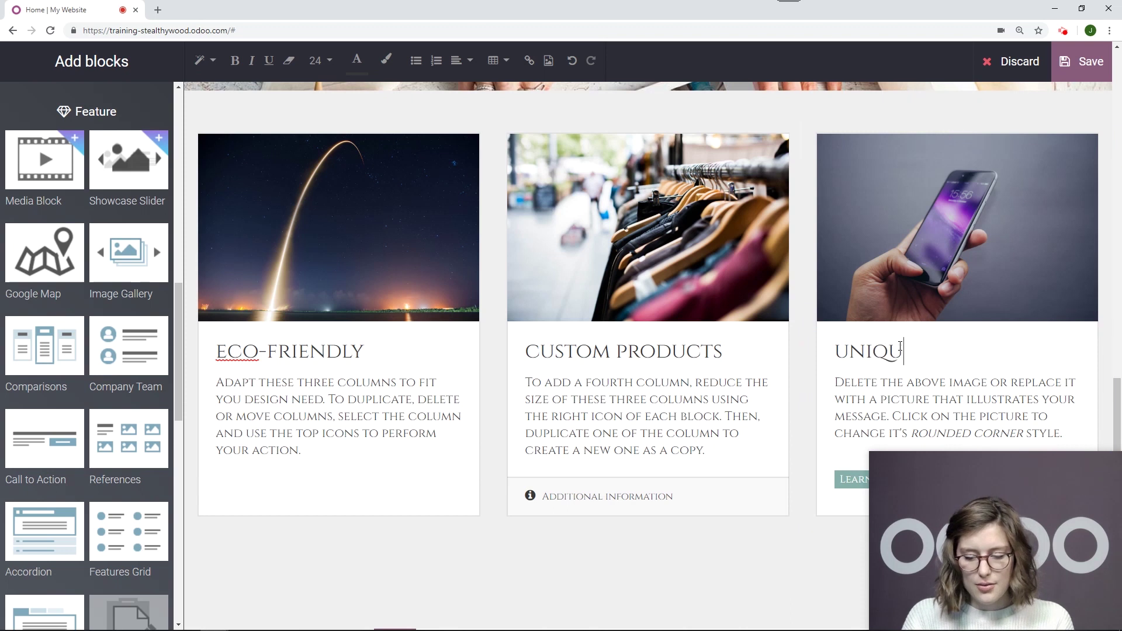
pyautogui.write('E DESIGNS')
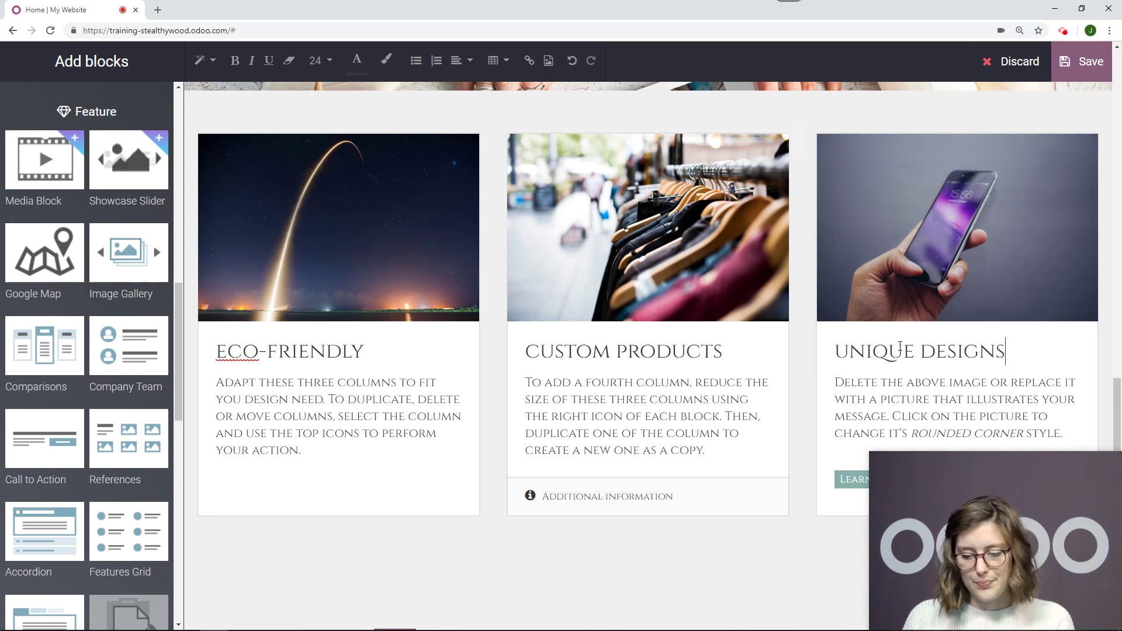
pyautogui.click(900, 346)
# Step: Apply the Attention Seekers 'Shake' animation to the clothing image in the Custom Products column
pyautogui.scroll(2, 796, 341)
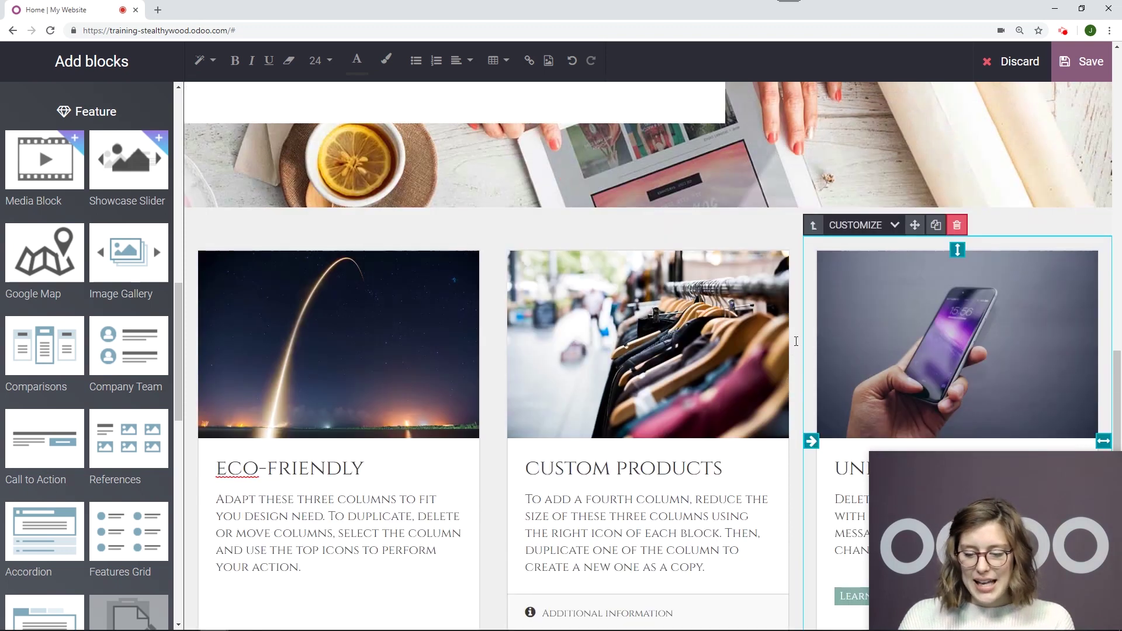
pyautogui.scroll(-1, 796, 341)
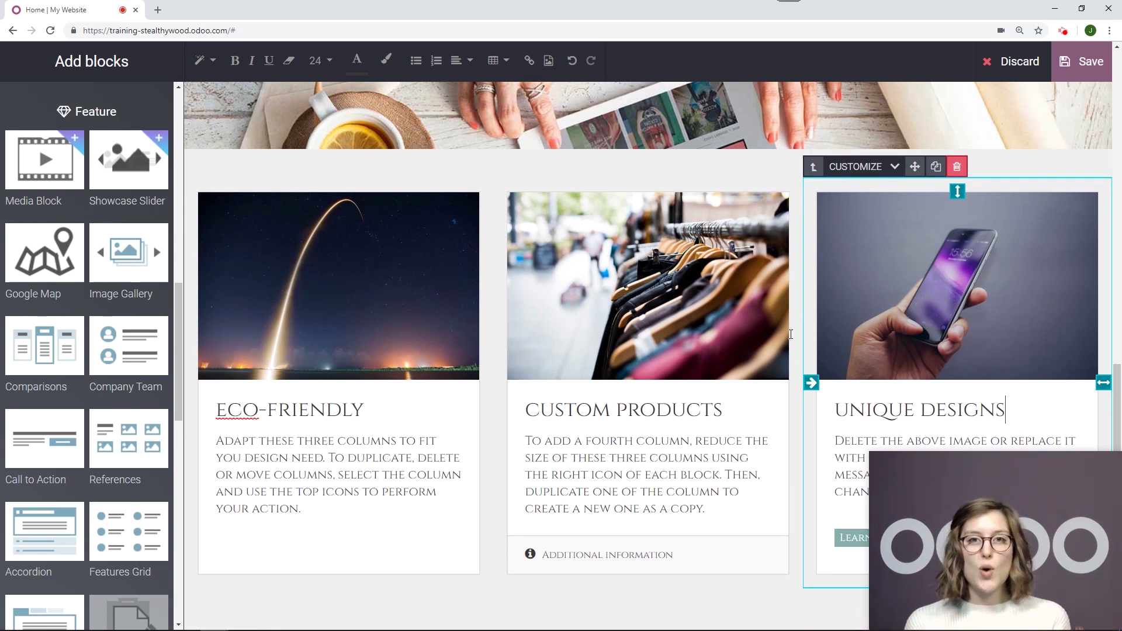
pyautogui.click(665, 262)
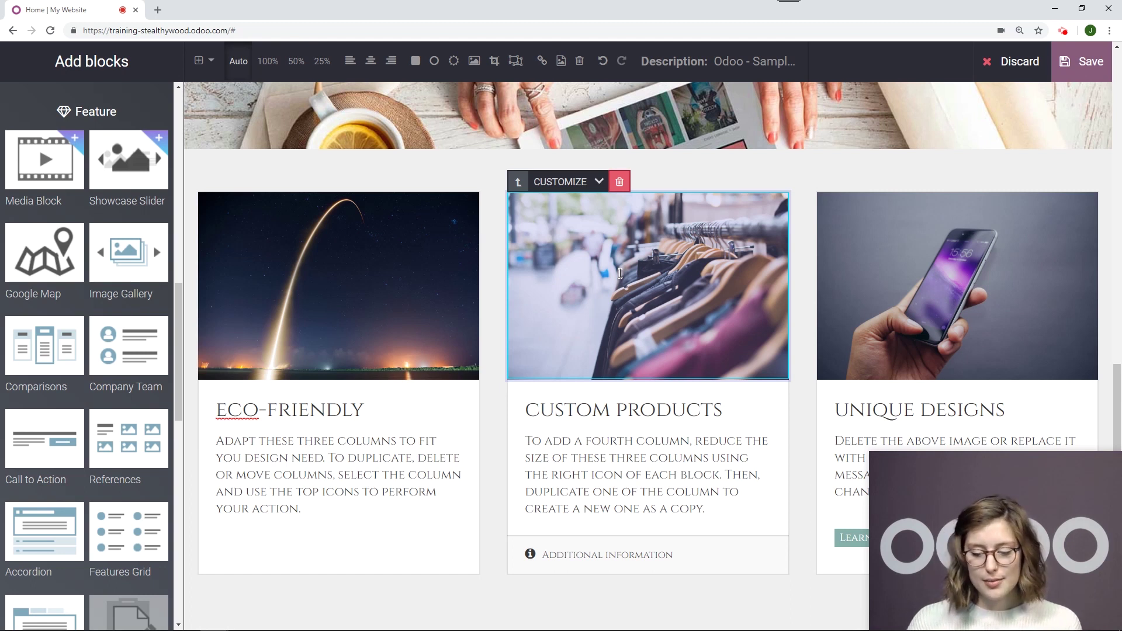
pyautogui.click(579, 183)
pyautogui.moveTo(581, 229)
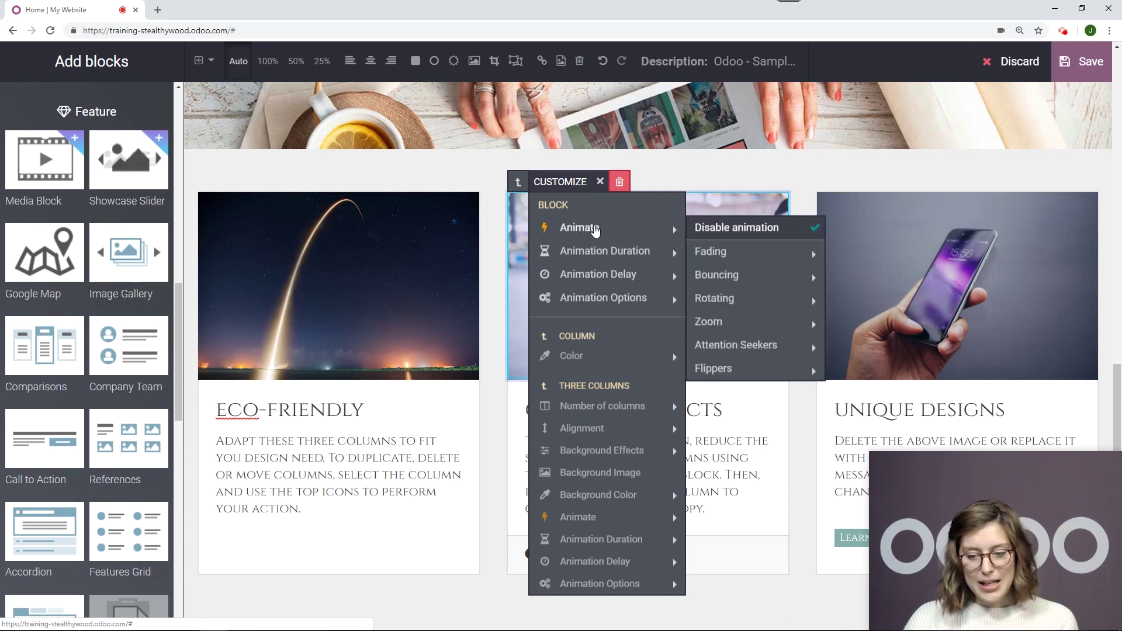
pyautogui.moveTo(739, 253)
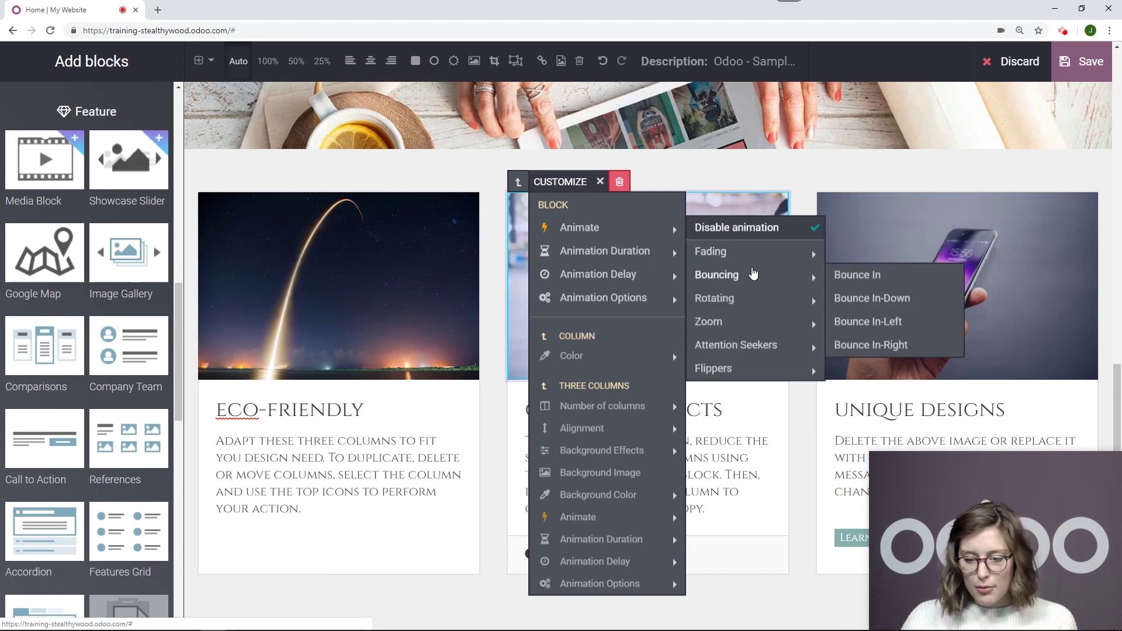
pyautogui.moveTo(756, 332)
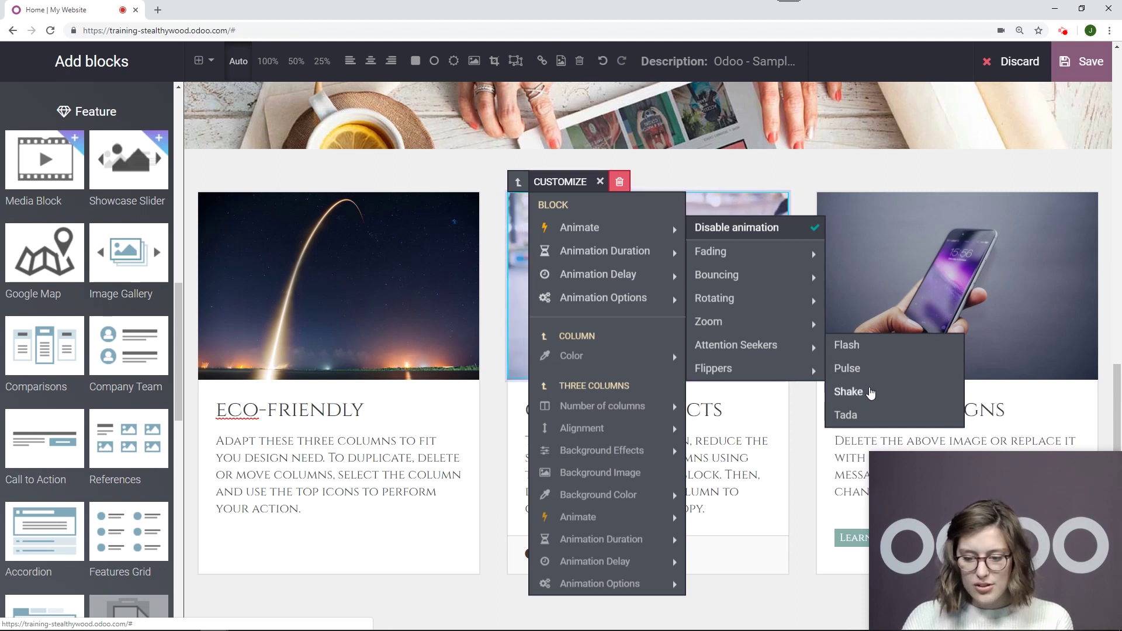
pyautogui.click(849, 392)
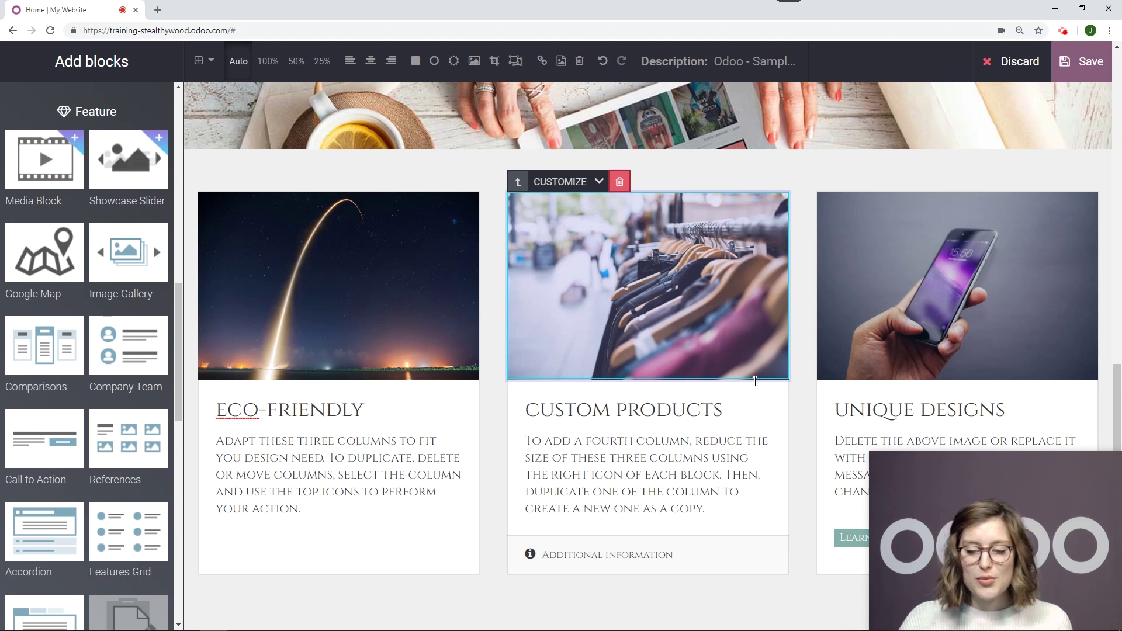
# Step: Set the clothing image's animation to replay 'Each time it becomes visible'
pyautogui.scroll(10, 702, 260)
pyautogui.scroll(-6, 690, 261)
pyautogui.scroll(-4, 681, 271)
pyautogui.click(578, 184)
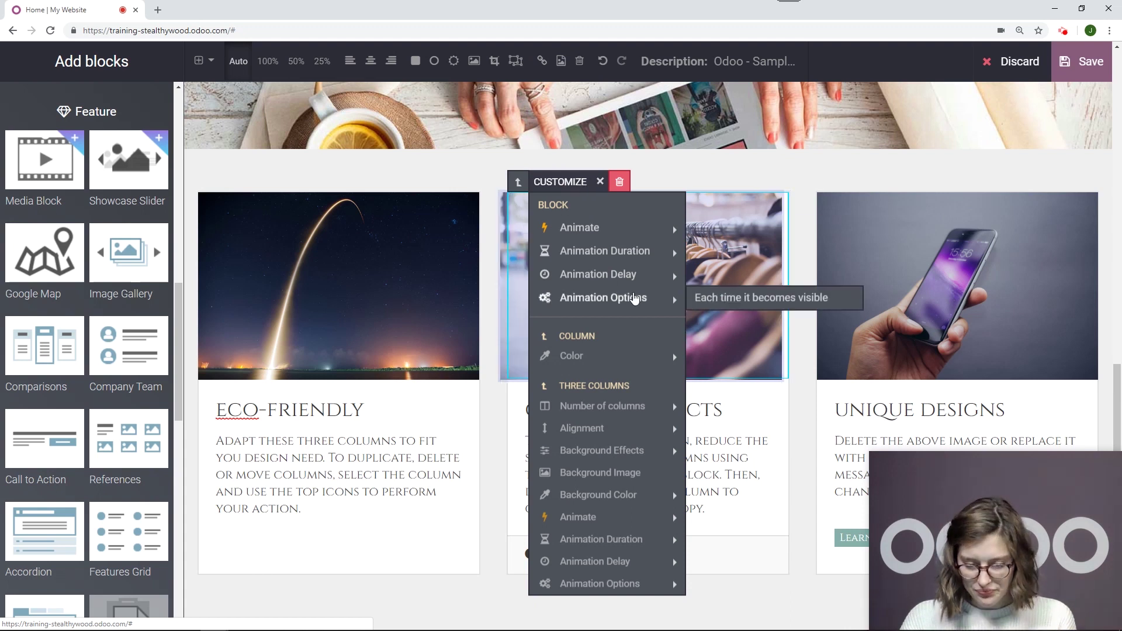
pyautogui.moveTo(629, 257)
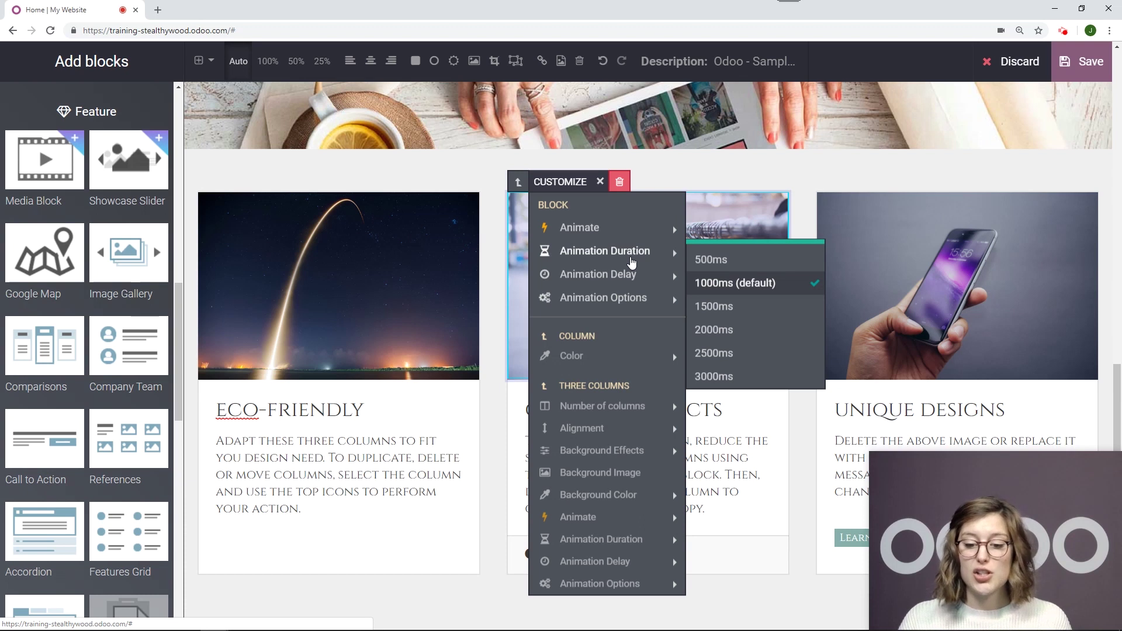
pyautogui.scroll(-1, 631, 260)
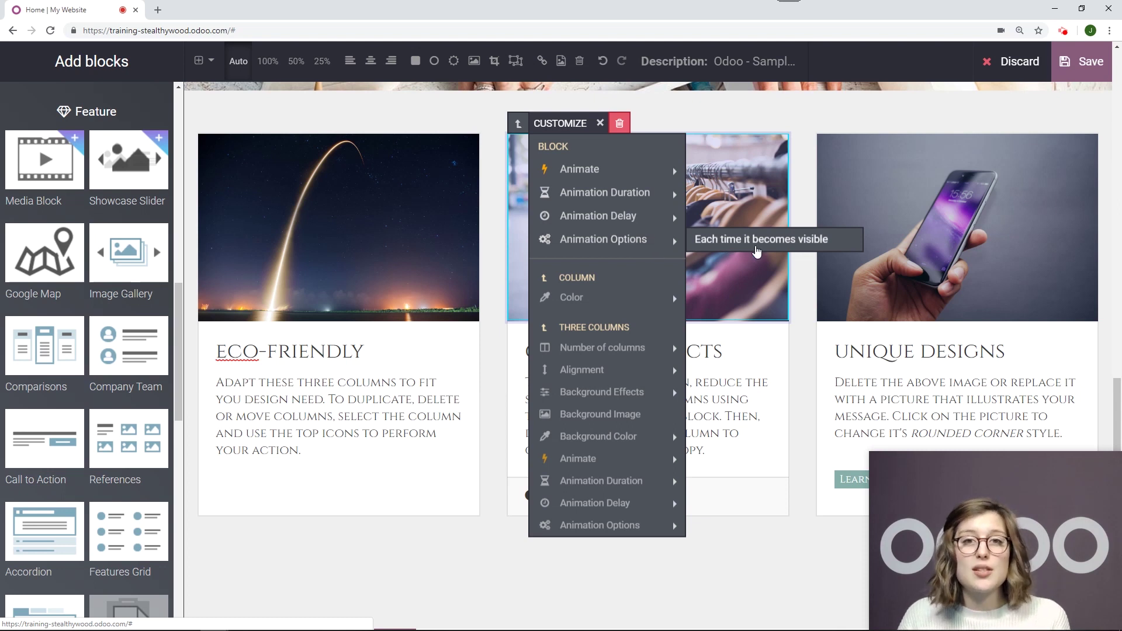
pyautogui.click(757, 250)
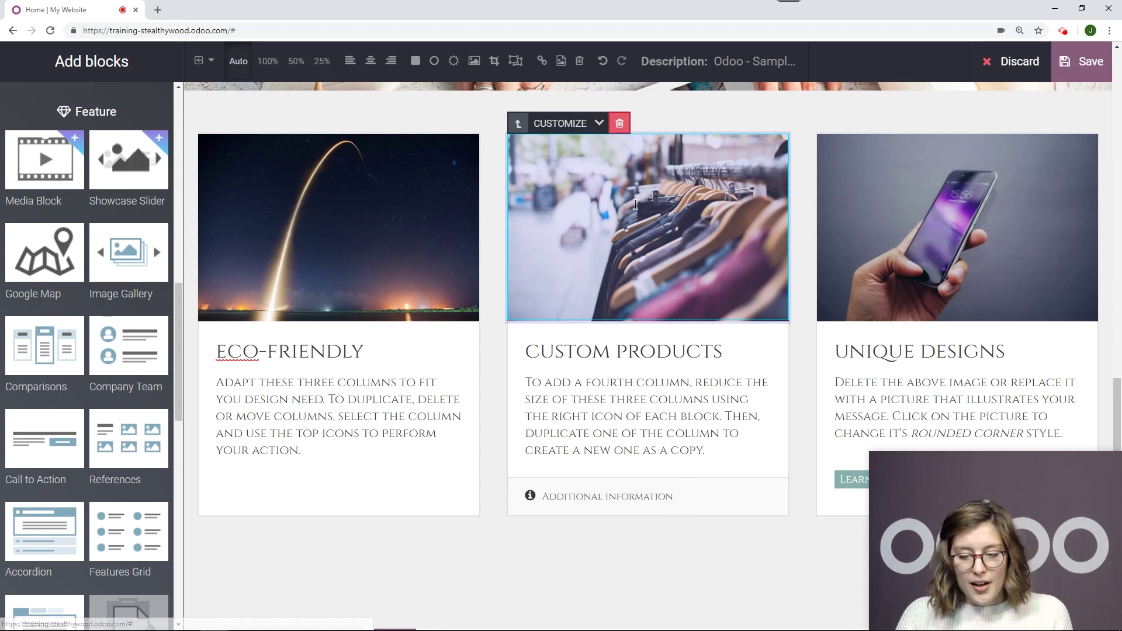
pyautogui.click(587, 124)
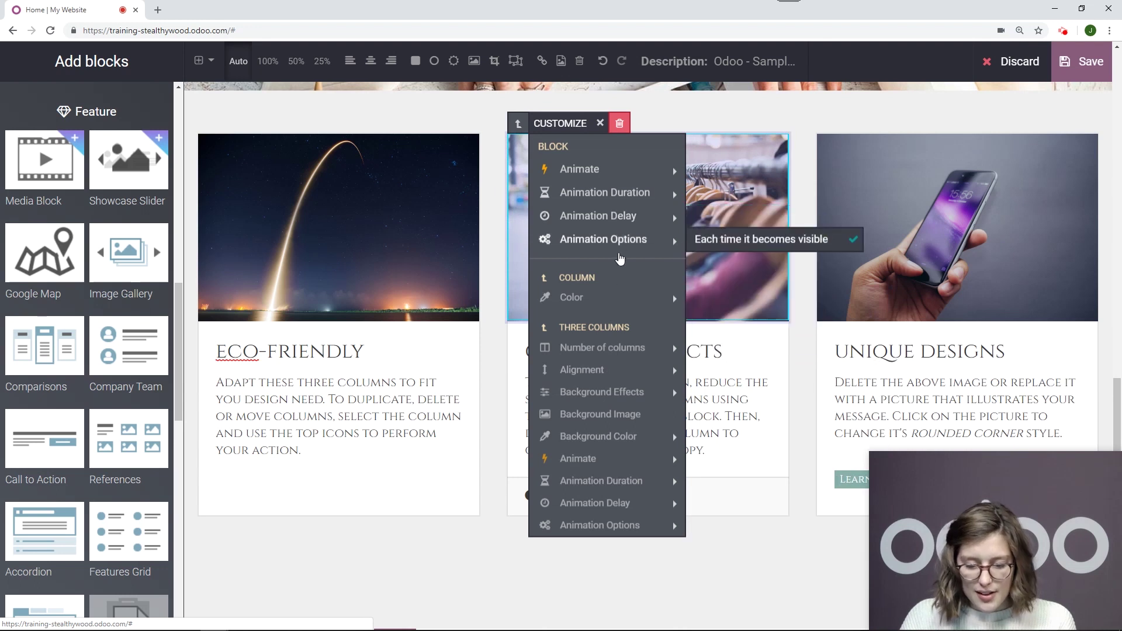
pyautogui.scroll(-1, 620, 284)
pyautogui.moveTo(628, 333)
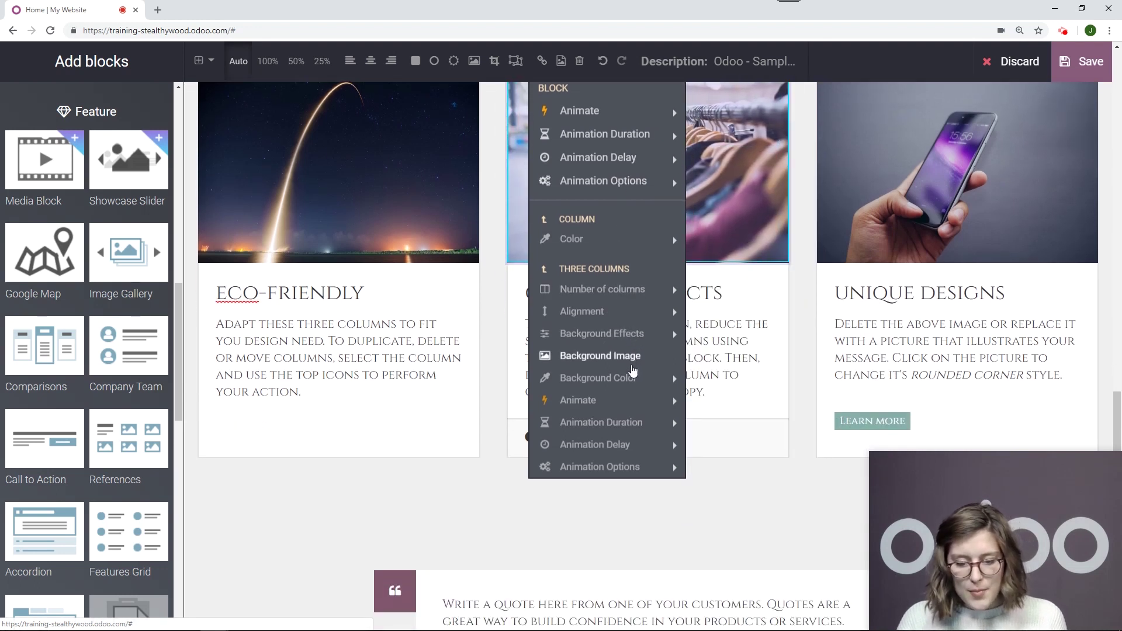
pyautogui.moveTo(633, 380)
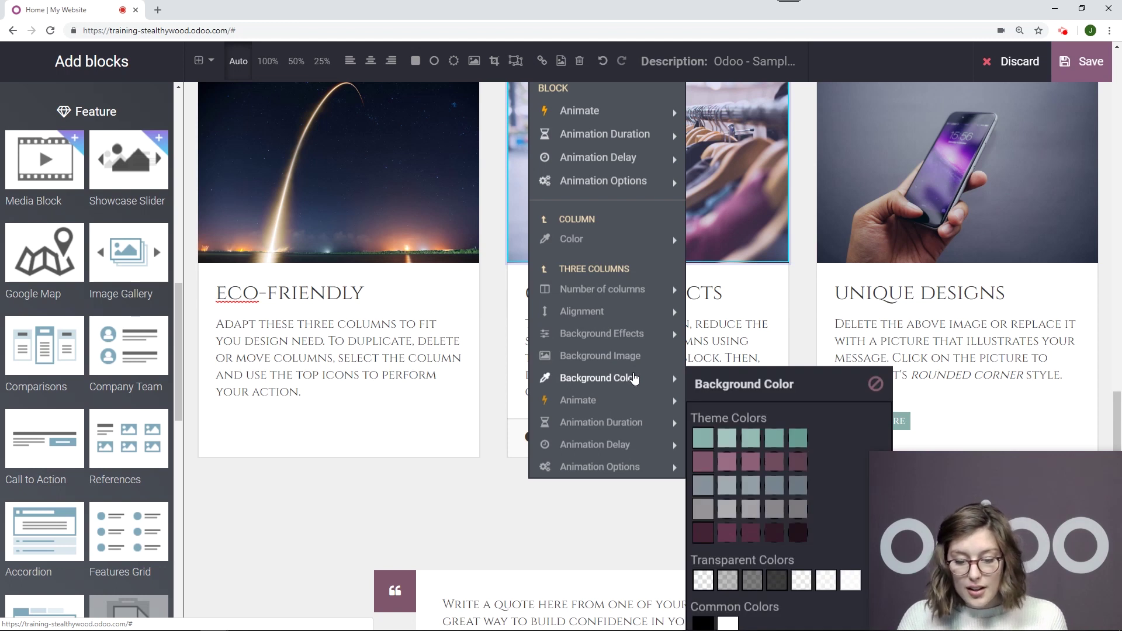
pyautogui.scroll(1, 634, 379)
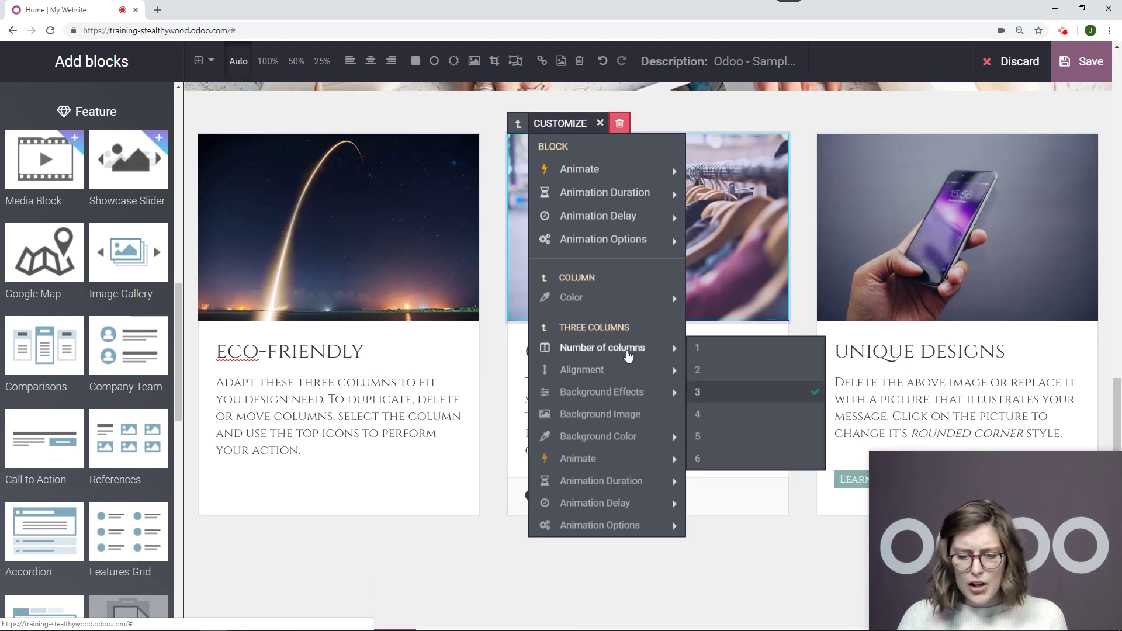
pyautogui.click(704, 436)
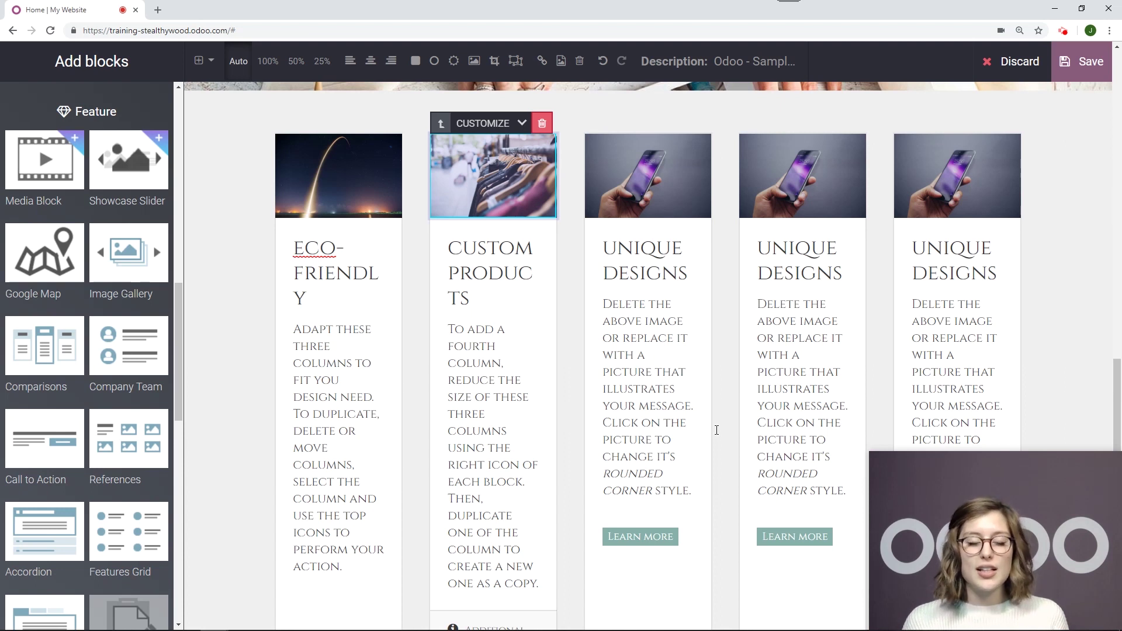
pyautogui.scroll(2, 411, 330)
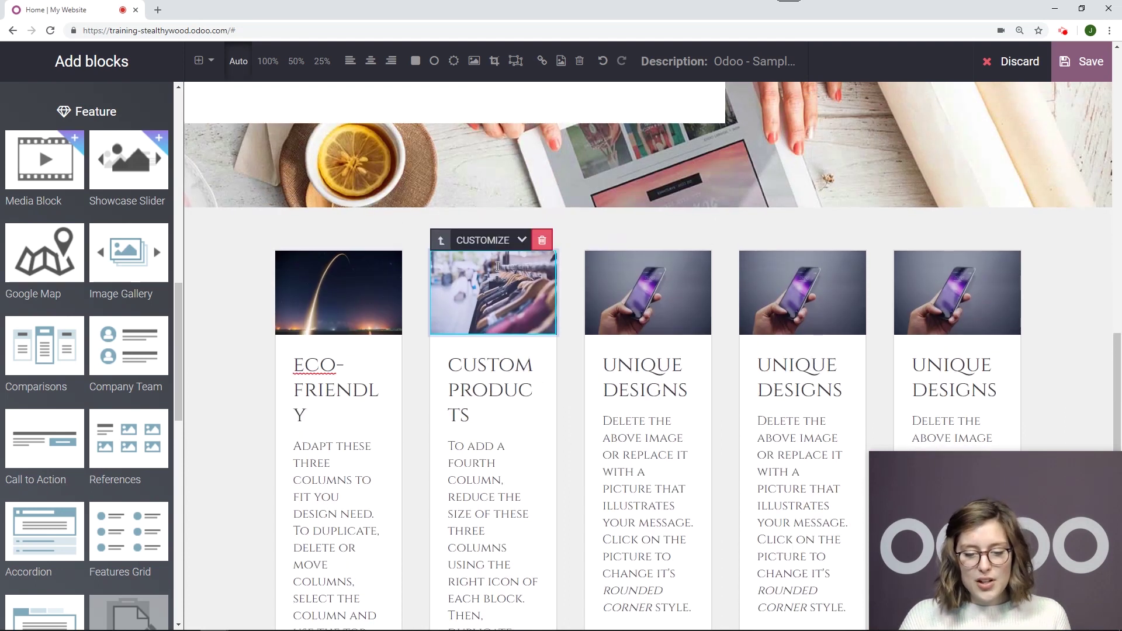
pyautogui.click(510, 250)
pyautogui.scroll(2, 514, 257)
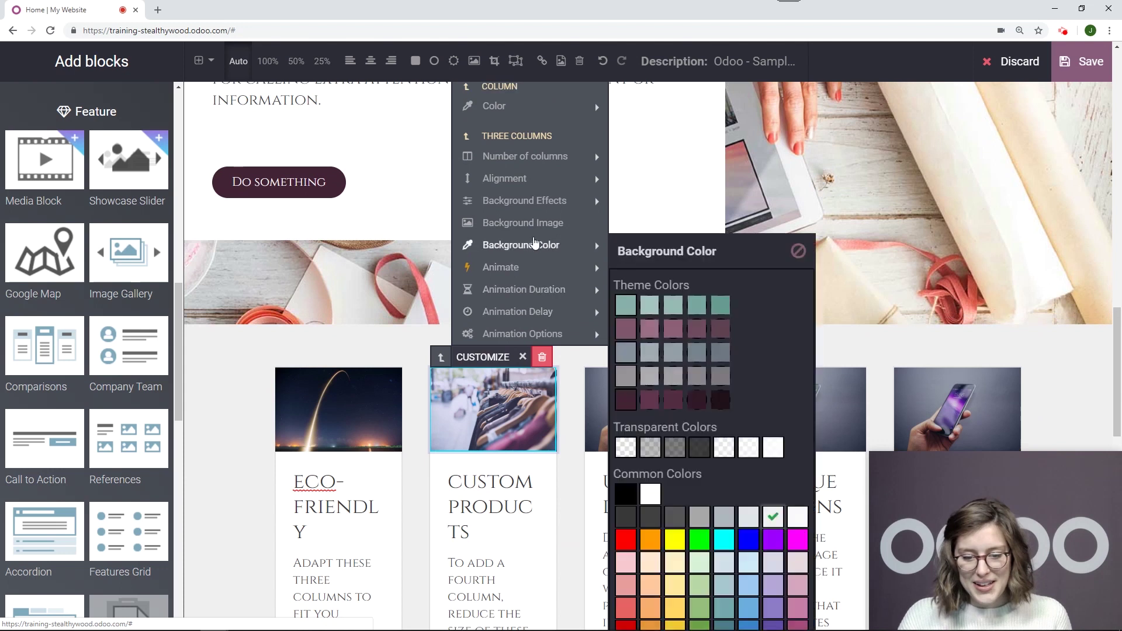
pyautogui.moveTo(571, 155)
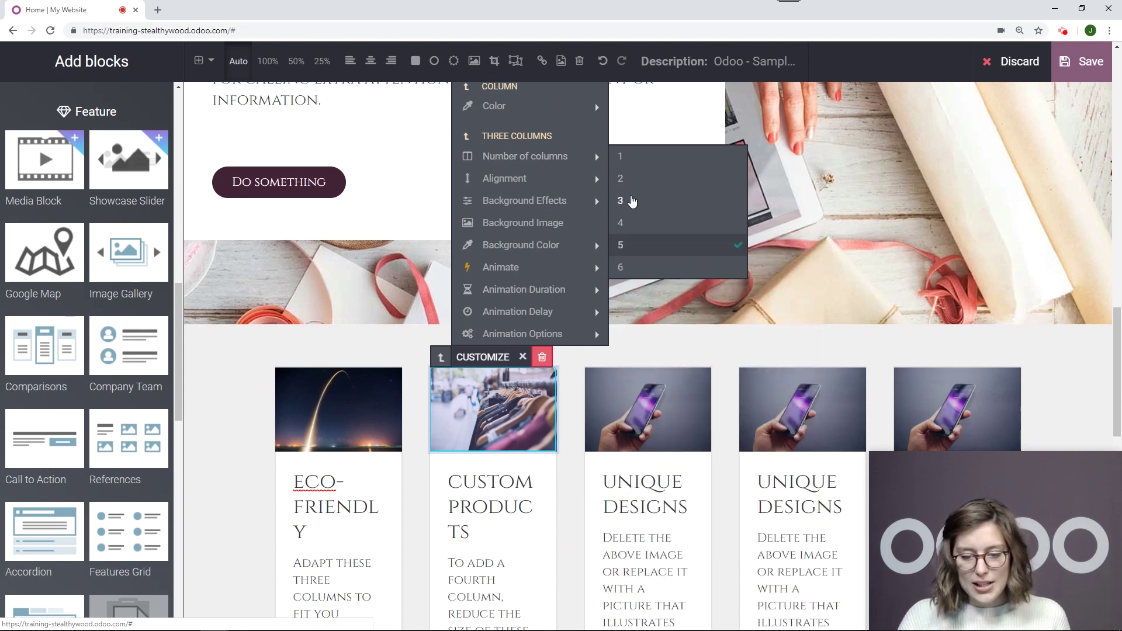
pyautogui.click(637, 209)
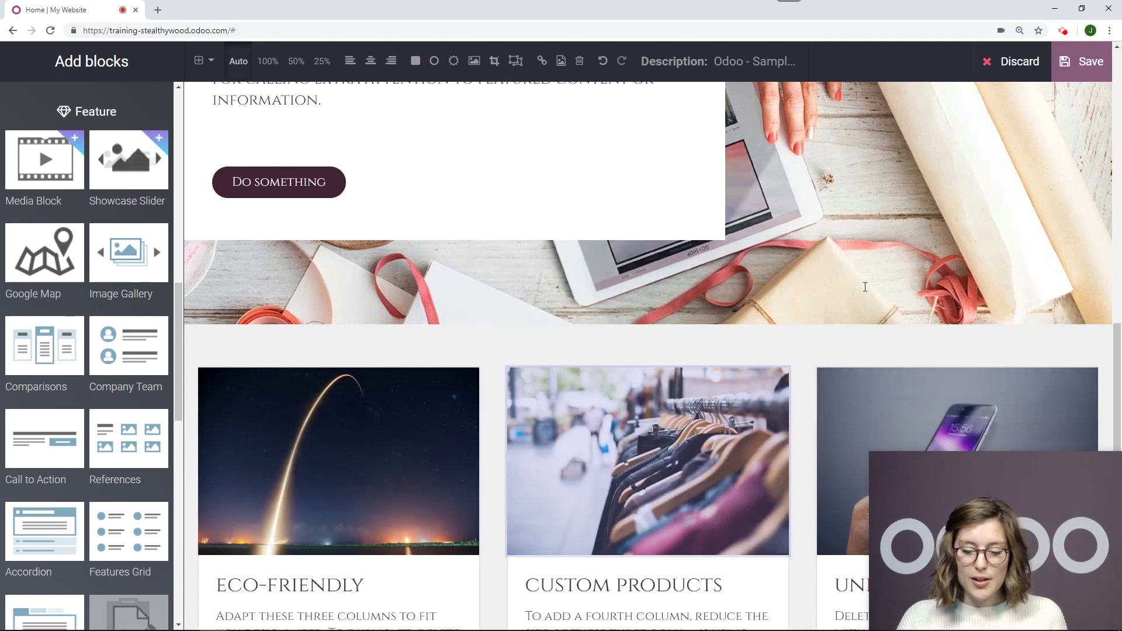
# Step: Return to the top of the homepage and save all the editor changes
pyautogui.scroll(-5, 865, 287)
pyautogui.scroll(-5, 865, 287)
pyautogui.scroll(20, 859, 289)
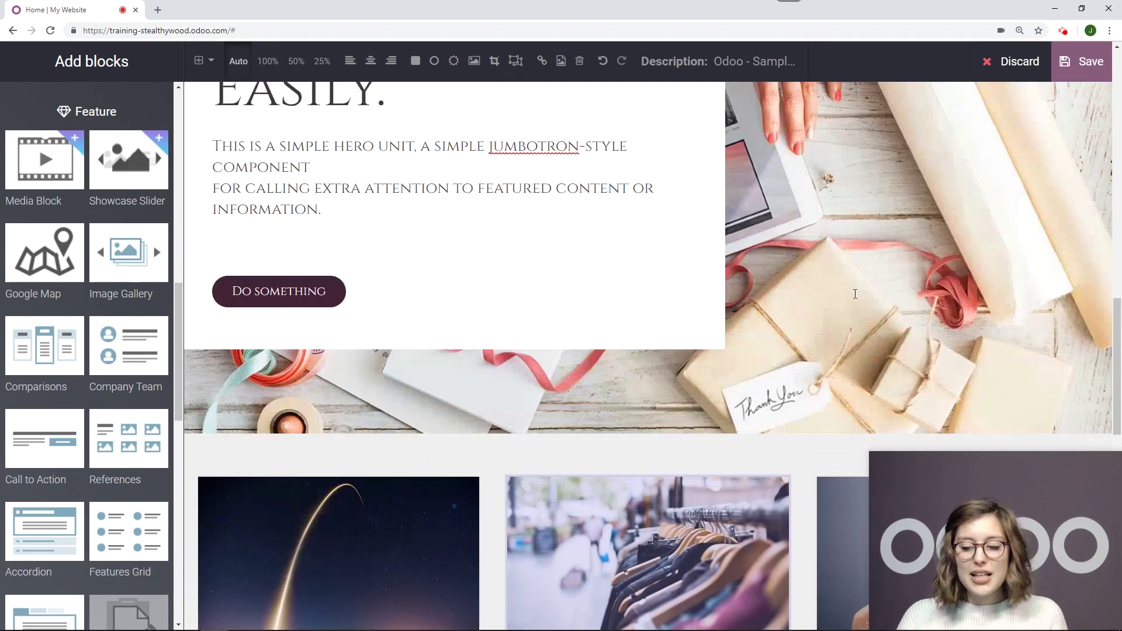
pyautogui.scroll(2, 856, 293)
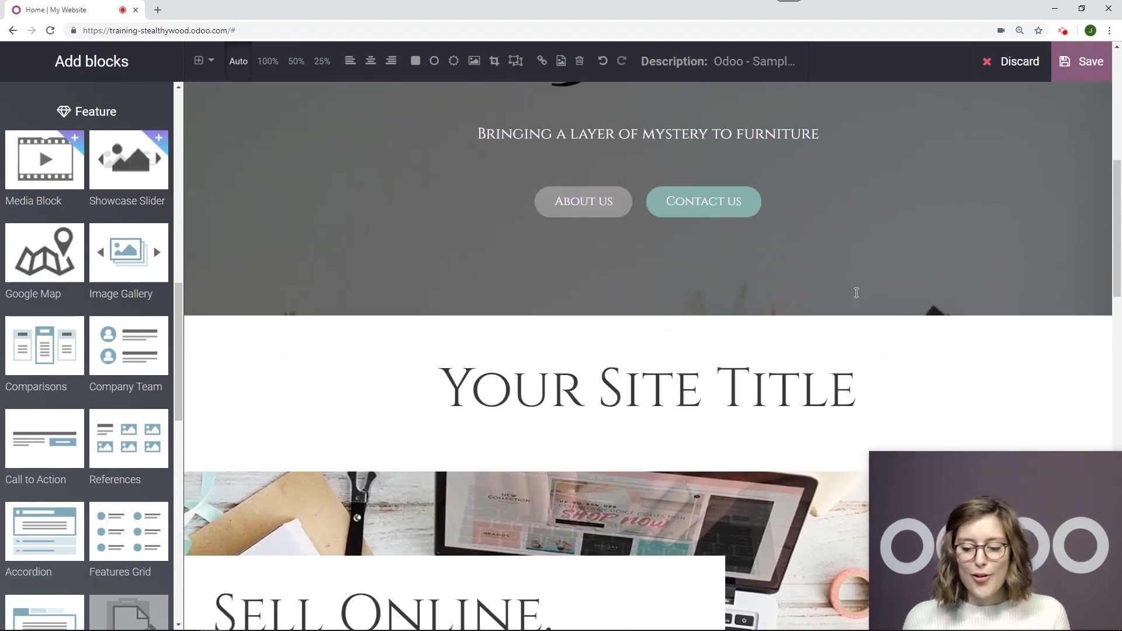
pyautogui.scroll(8, 888, 281)
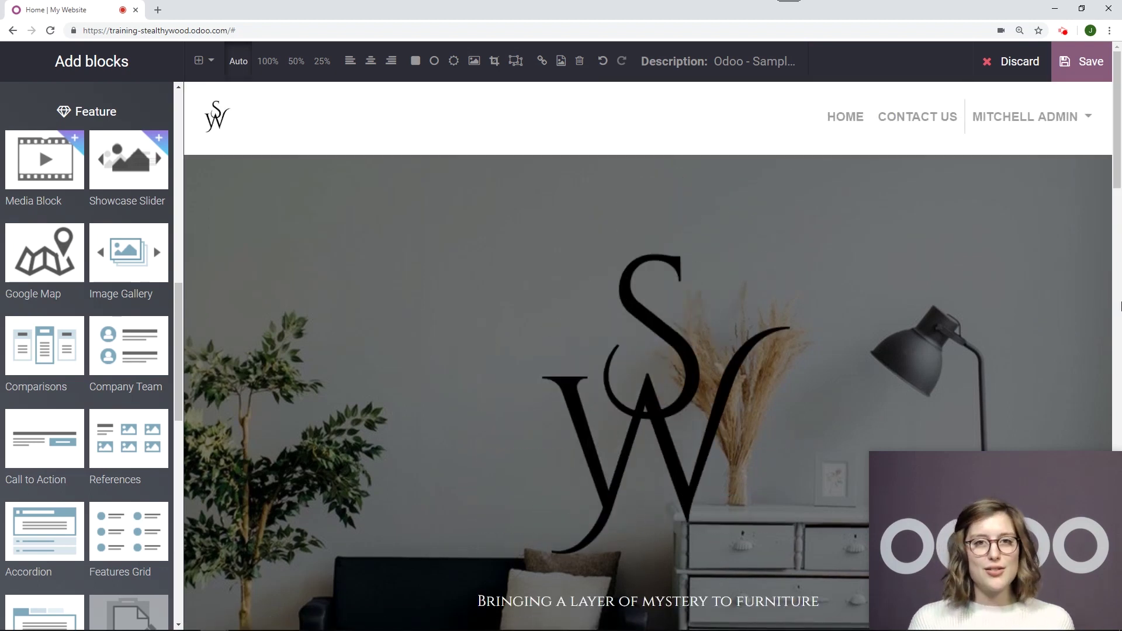
pyautogui.click(1102, 73)
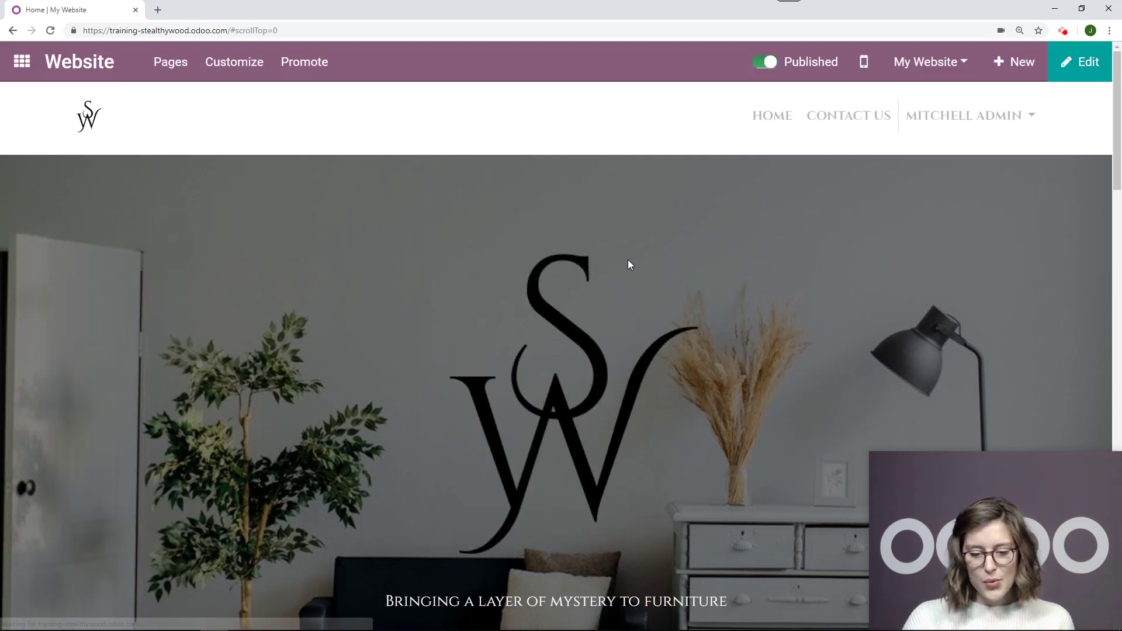
# Step: Scroll down the published homepage past the hero and feature cards to the quote carousel
pyautogui.scroll(-6, 628, 259)
pyautogui.scroll(-8, 809, 240)
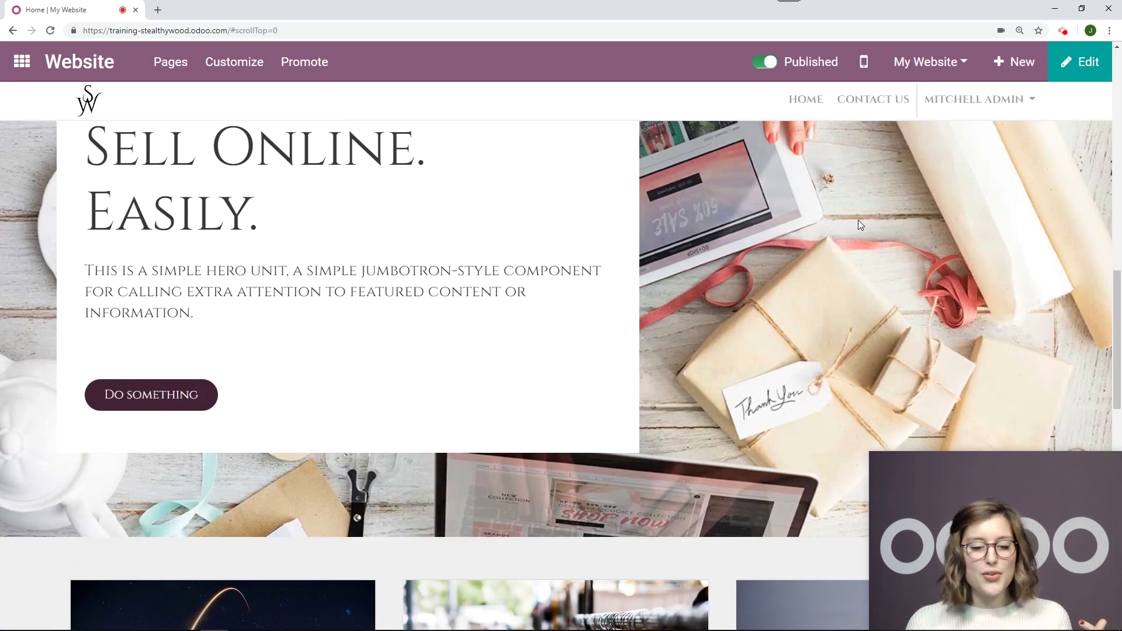
pyautogui.scroll(-10, 840, 223)
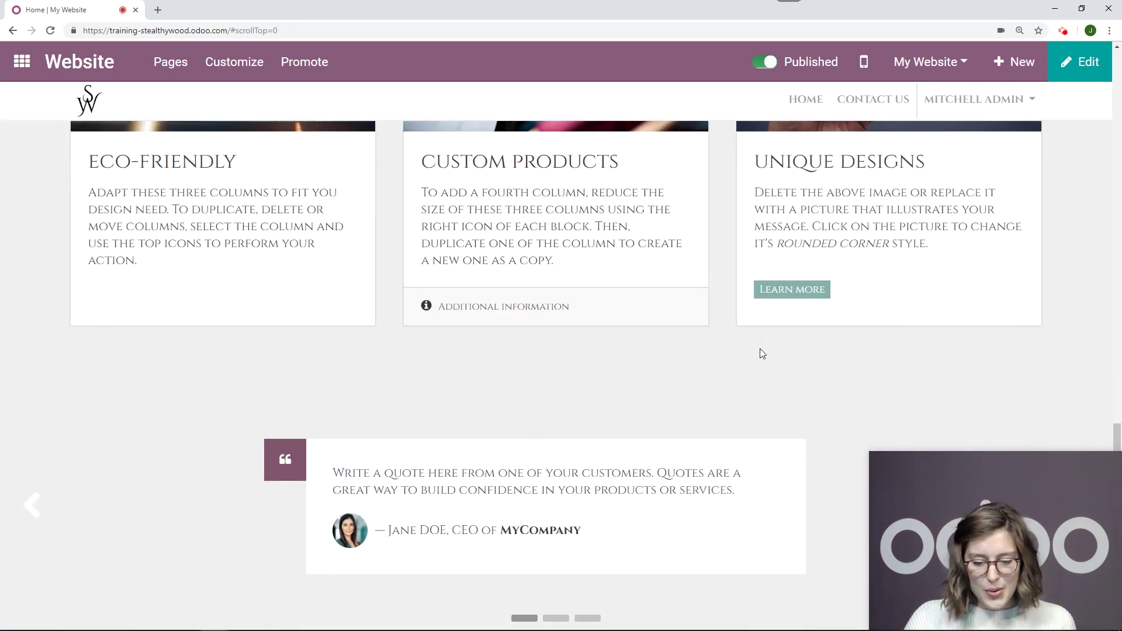
pyautogui.scroll(3, 759, 349)
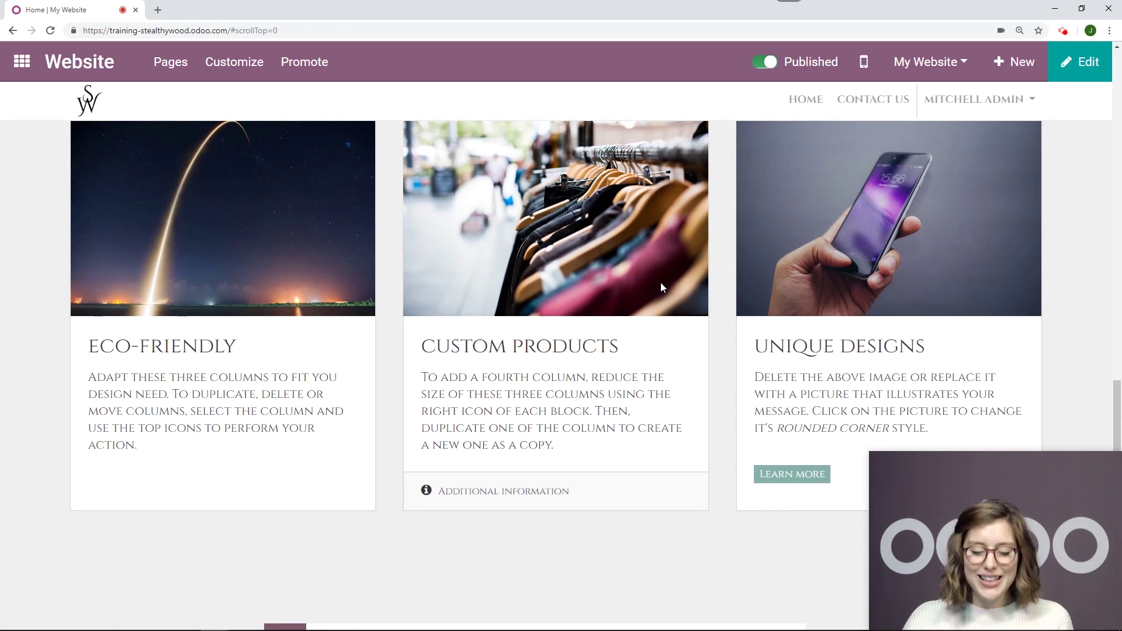
pyautogui.scroll(-7, 660, 282)
# Step: Step back through four customer testimonials with the carousel's left arrow
pyautogui.click(32, 281)
pyautogui.click(32, 281)
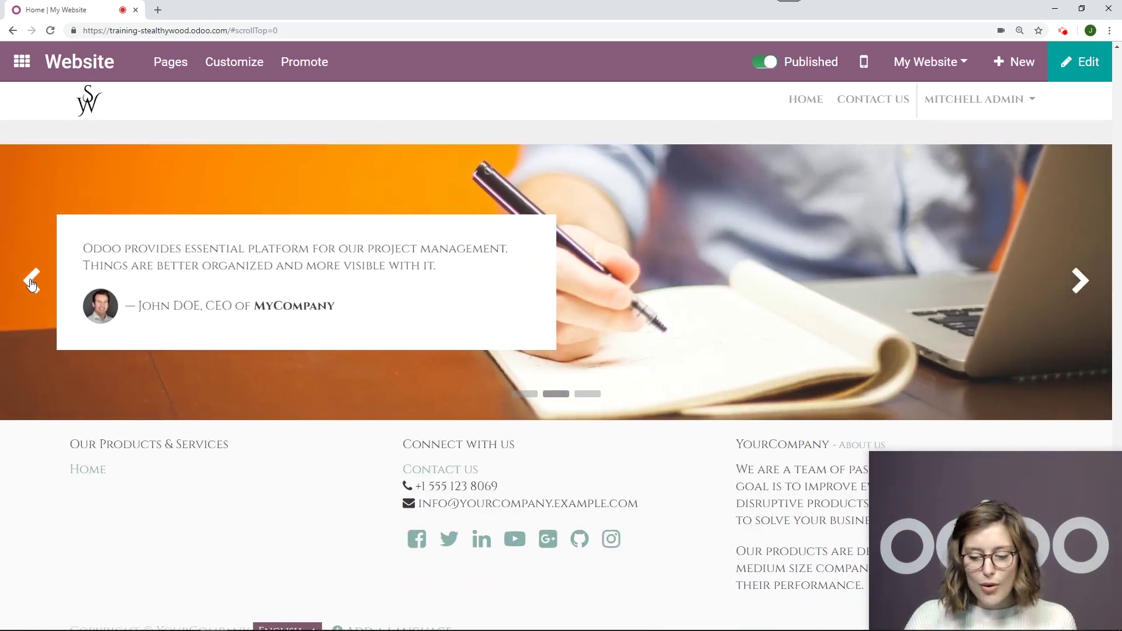
pyautogui.click(32, 284)
pyautogui.click(32, 284)
pyautogui.scroll(10, 398, 346)
pyautogui.scroll(4, 614, 400)
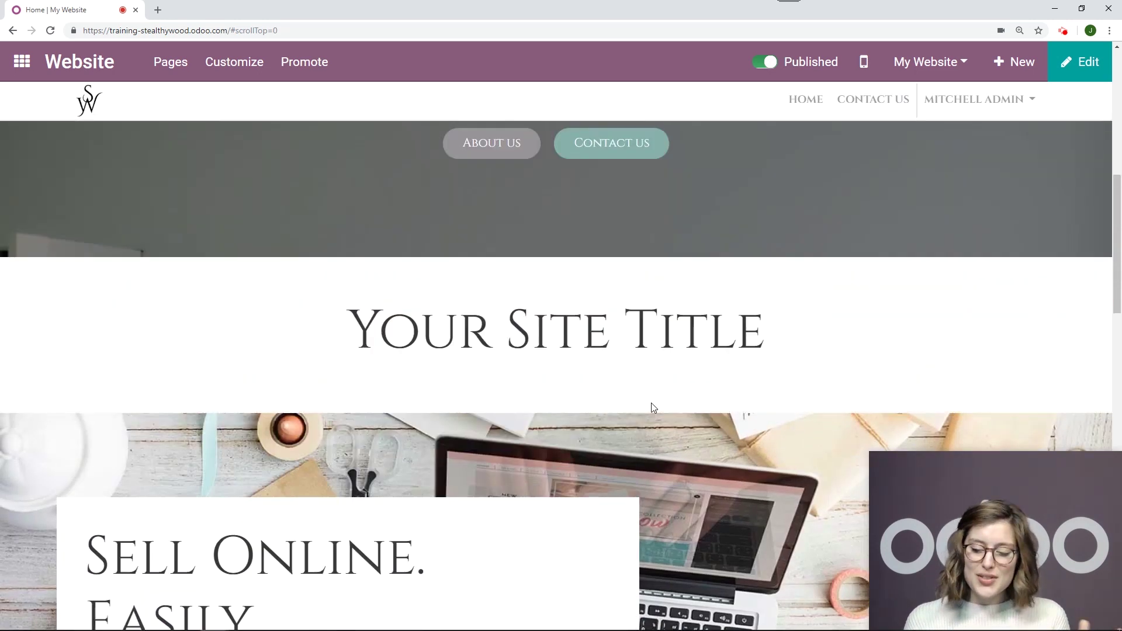